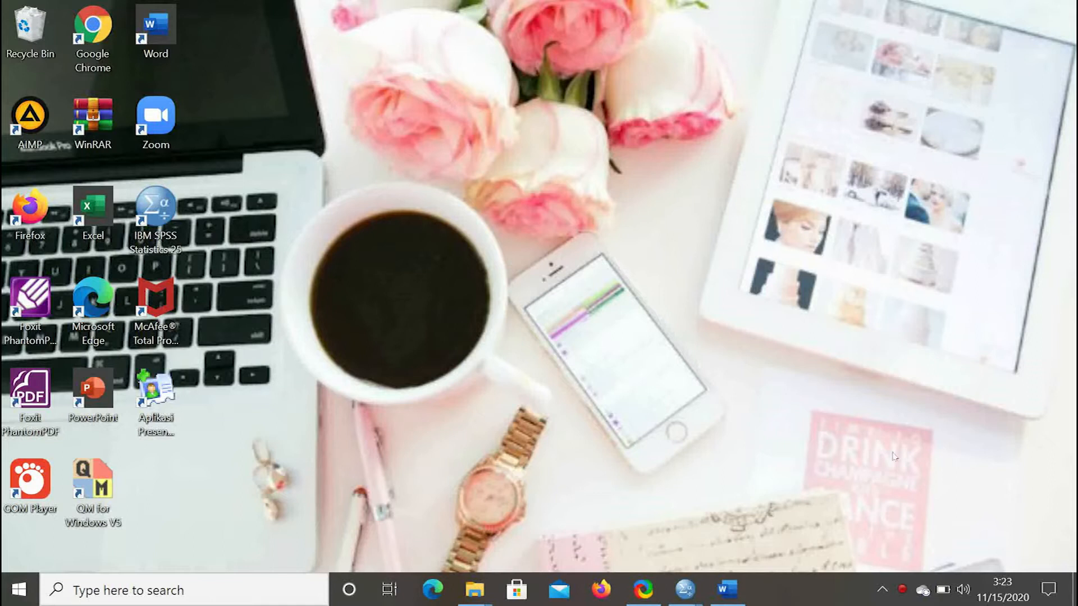
Switch to the MODUL 3 document in Word and read the Compute explanation through to the sample data table
{"action": "left_click", "coordinate": [728, 595]}
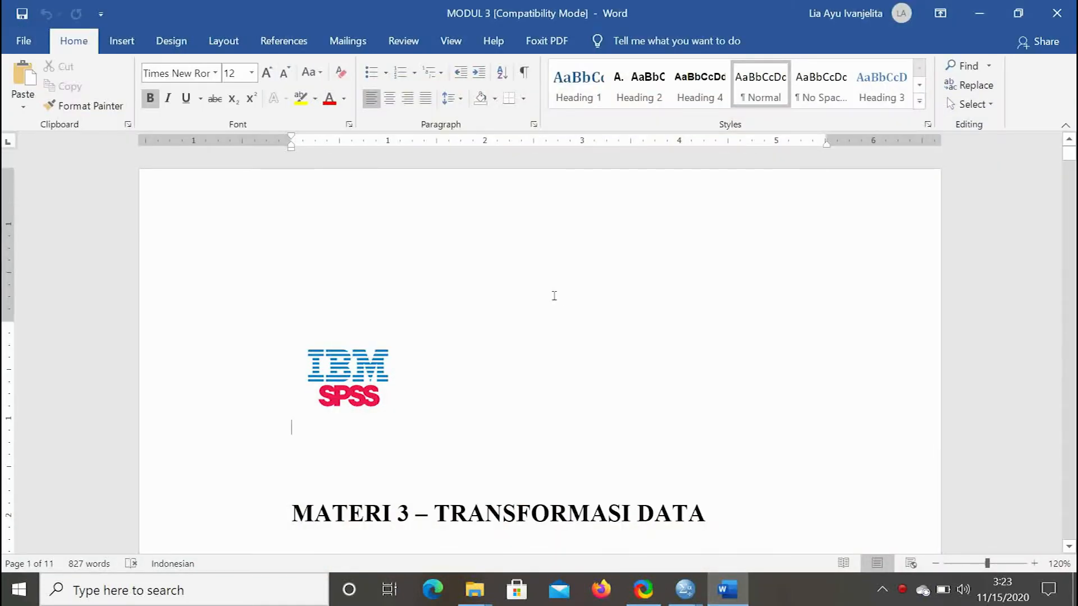
{"action": "scroll", "coordinate": [555, 296], "scroll_direction": "down", "scroll_amount": 3}
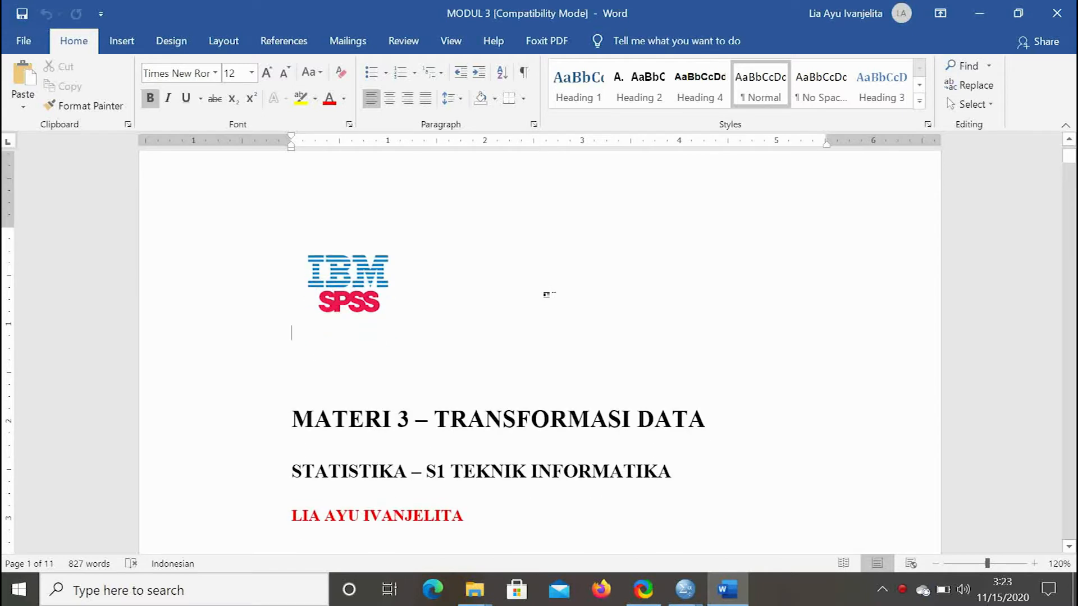
{"action": "scroll", "coordinate": [547, 296], "scroll_direction": "down", "scroll_amount": 20}
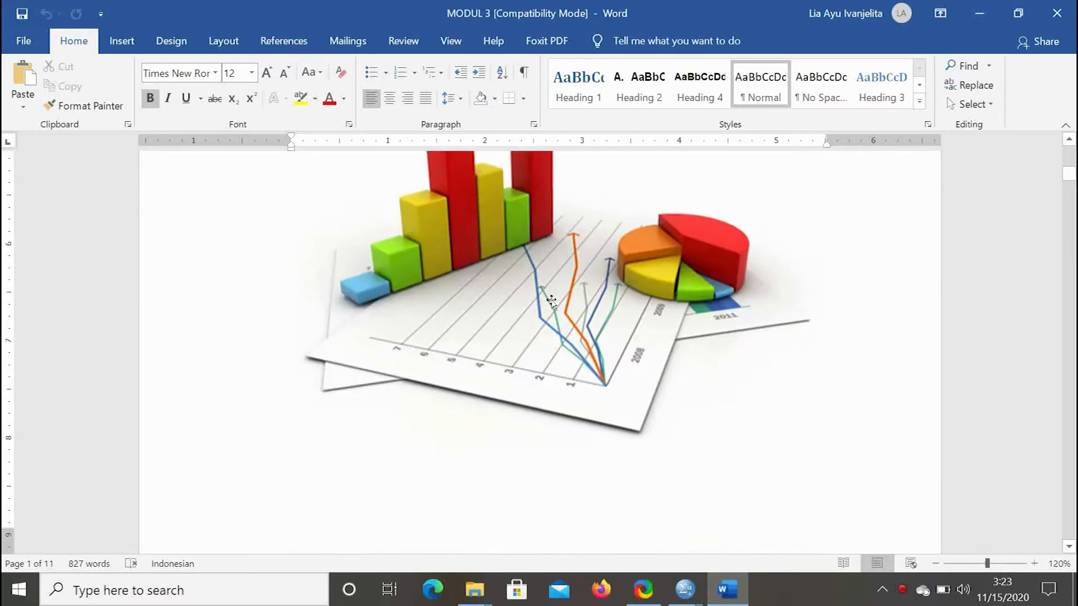
{"action": "scroll", "coordinate": [553, 300], "scroll_direction": "down", "scroll_amount": 12}
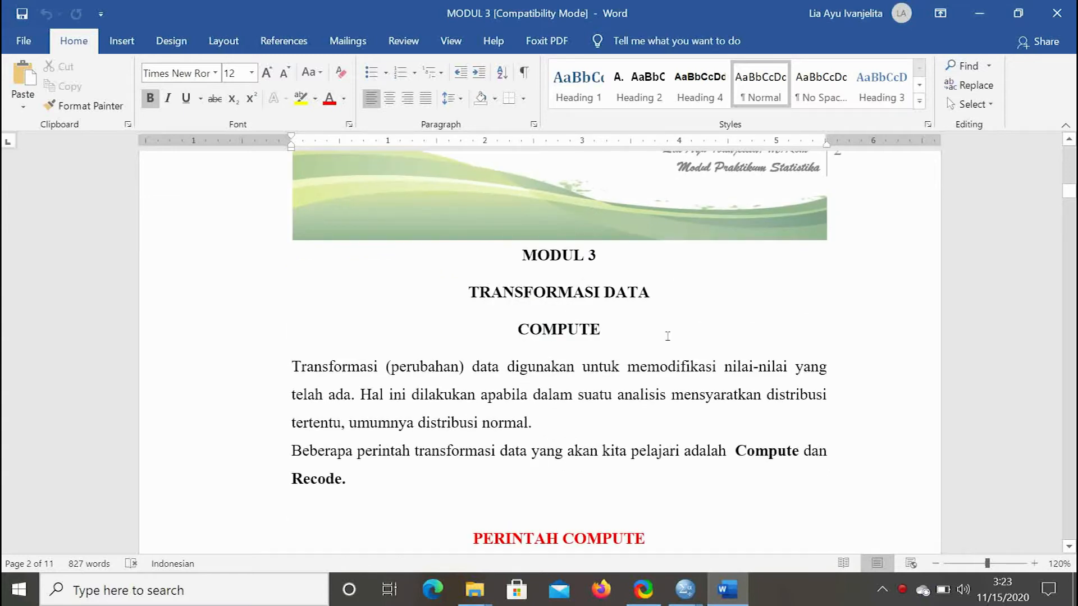
{"action": "scroll", "coordinate": [667, 337], "scroll_direction": "down", "scroll_amount": 3}
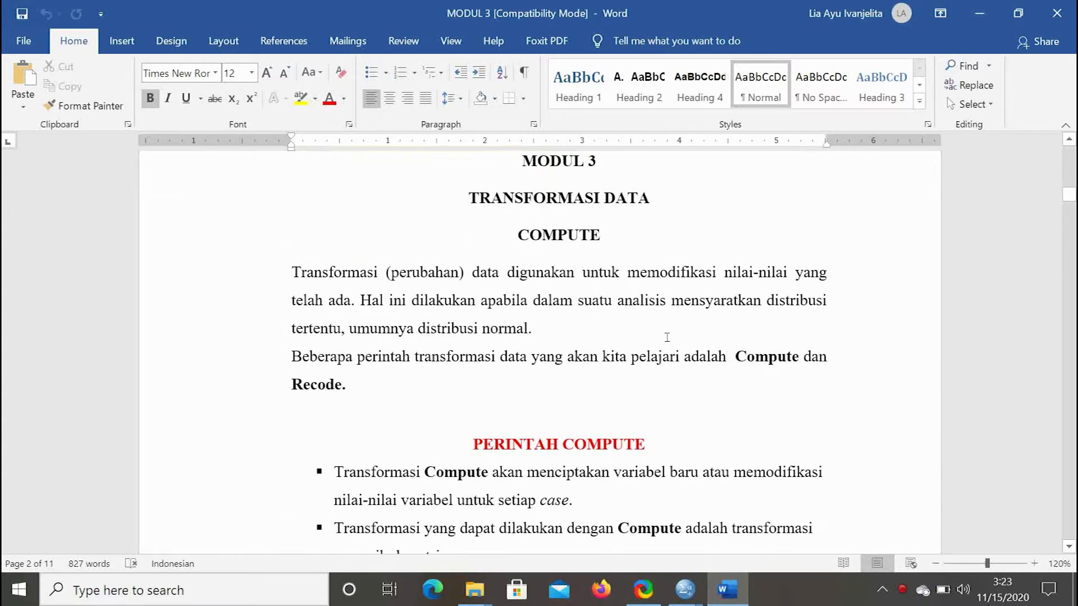
{"action": "scroll", "coordinate": [667, 336], "scroll_direction": "up", "scroll_amount": 2}
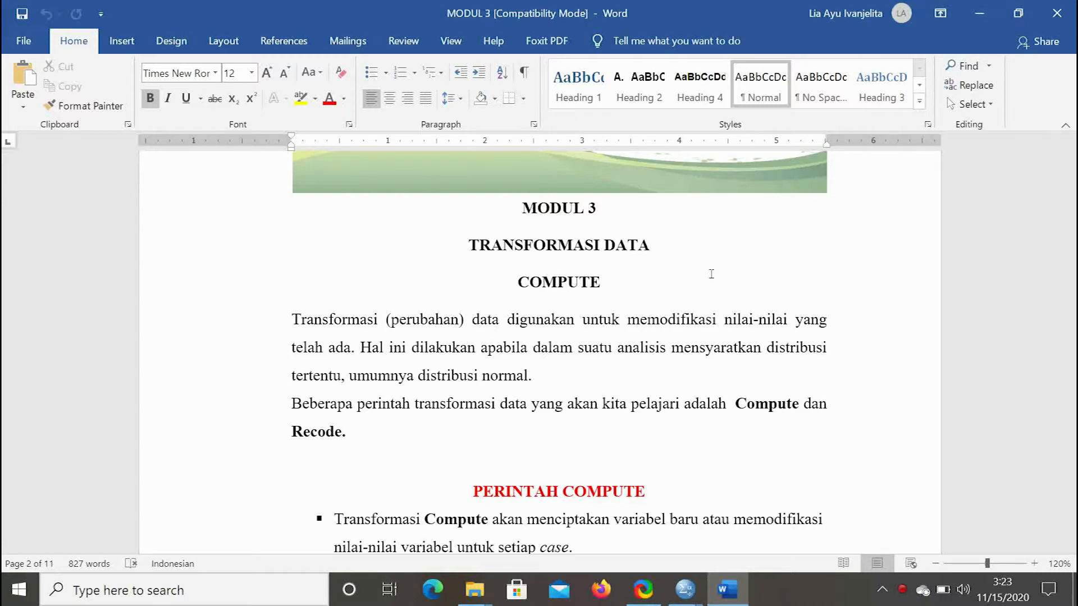
{"action": "scroll", "coordinate": [712, 274], "scroll_direction": "down", "scroll_amount": 5}
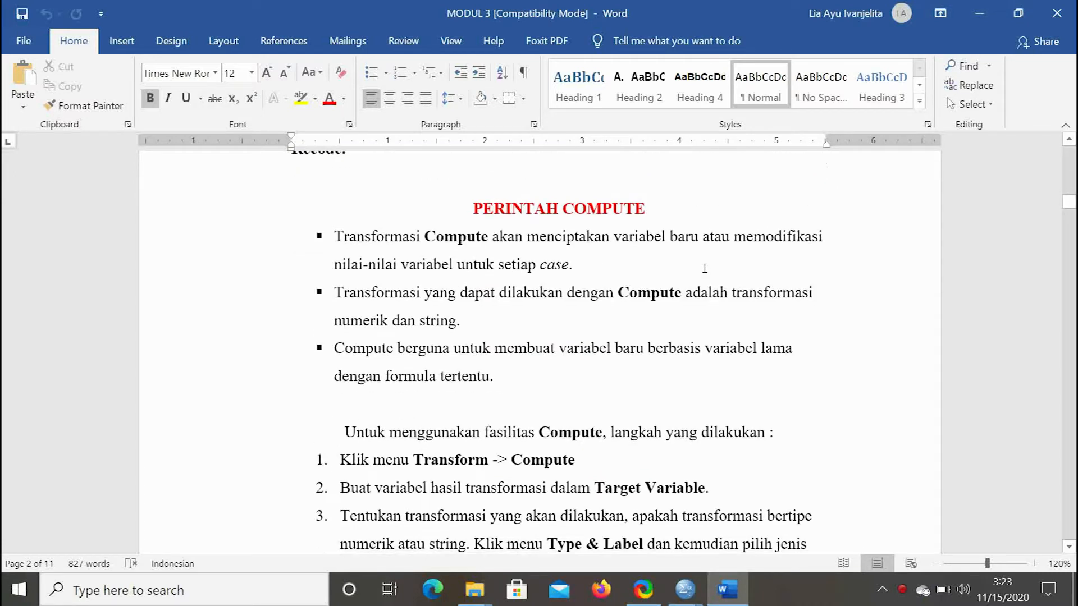
{"action": "scroll", "coordinate": [650, 384], "scroll_direction": "down", "scroll_amount": 1}
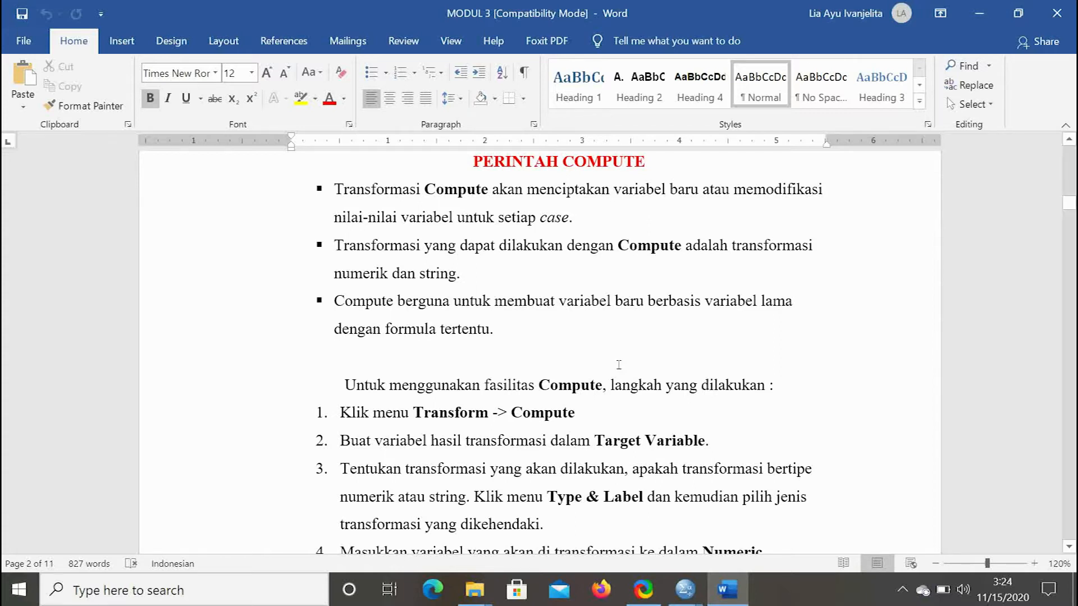
{"action": "scroll", "coordinate": [621, 365], "scroll_direction": "down", "scroll_amount": 10}
{"action": "scroll", "coordinate": [619, 357], "scroll_direction": "down", "scroll_amount": 15}
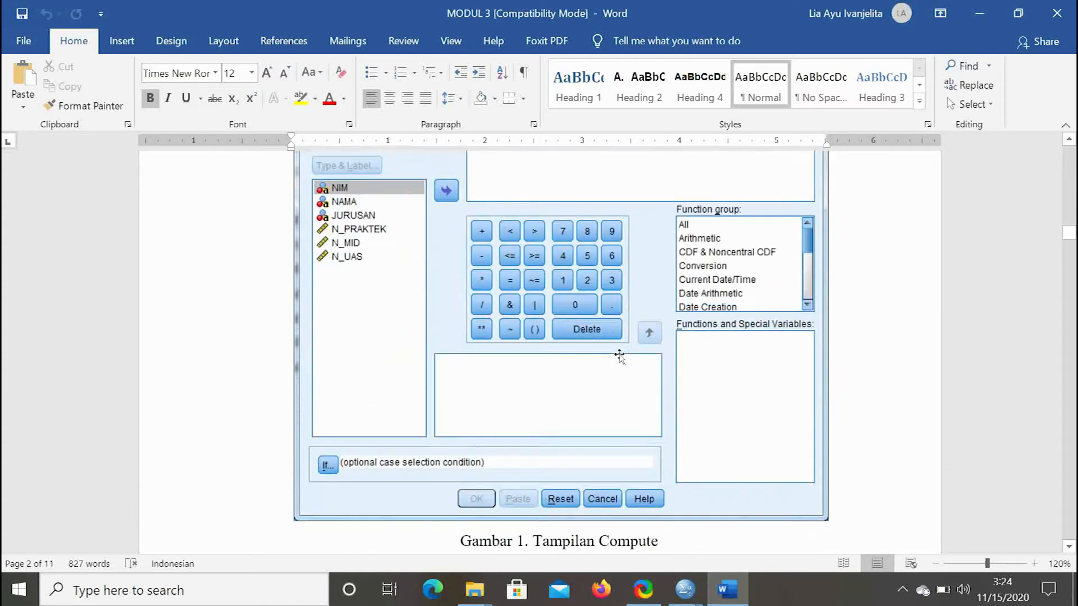
{"action": "scroll", "coordinate": [617, 357], "scroll_direction": "down", "scroll_amount": 12}
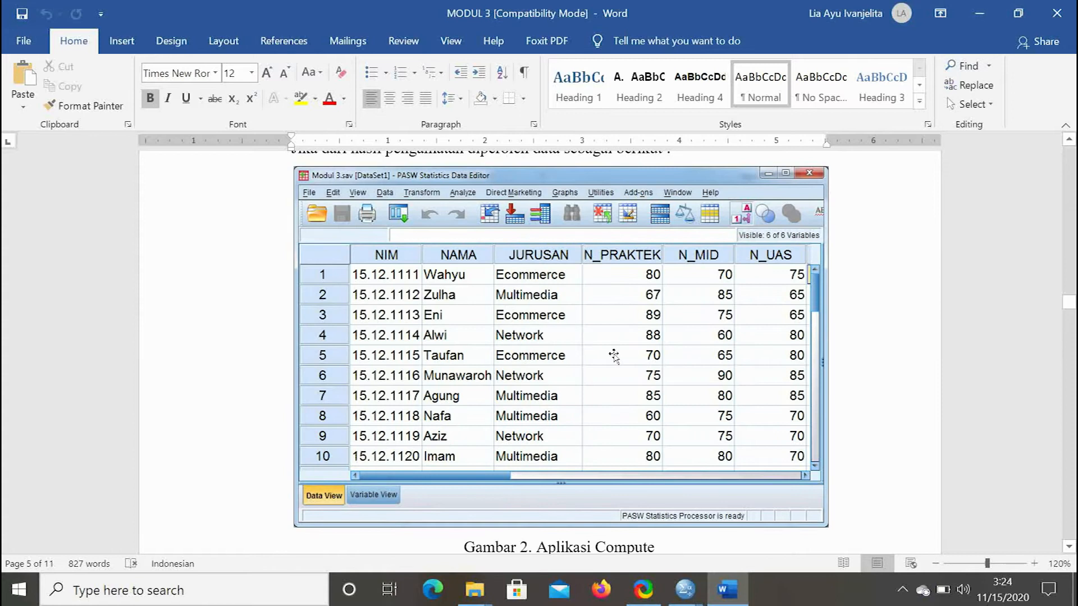
Look at the LATIHAN COMPUTE.sav data in SPSS and return to Word to read the Compute exercise instructions
{"action": "left_click", "coordinate": [686, 602]}
{"action": "left_click", "coordinate": [731, 540]}
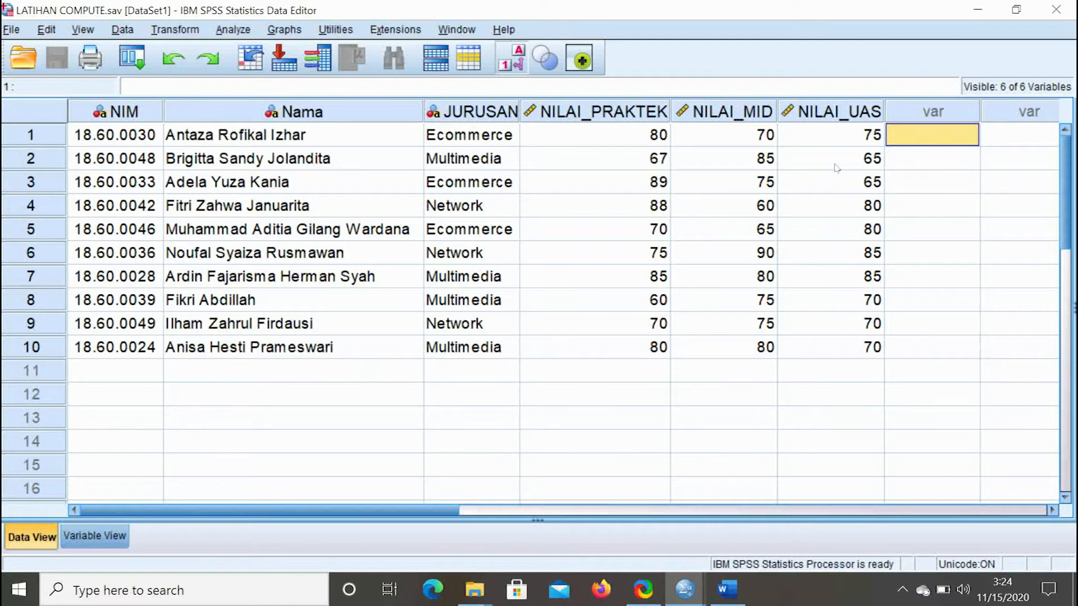
{"action": "left_click", "coordinate": [733, 600]}
{"action": "scroll", "coordinate": [587, 387], "scroll_direction": "down", "scroll_amount": 10}
{"action": "scroll", "coordinate": [581, 395], "scroll_direction": "up", "scroll_amount": 4}
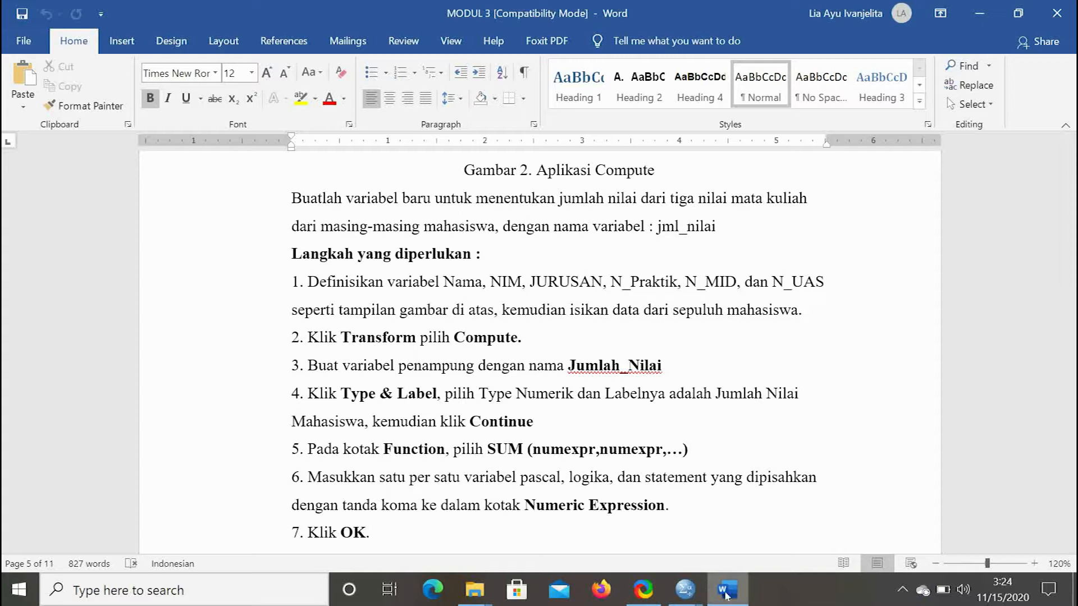
Switch to the LATIHAN COMPUTE.sav data in SPSS and start a Compute Variable with the target variable JUMLAH_NILAI
{"action": "left_click", "coordinate": [685, 589]}
{"action": "left_click", "coordinate": [774, 522]}
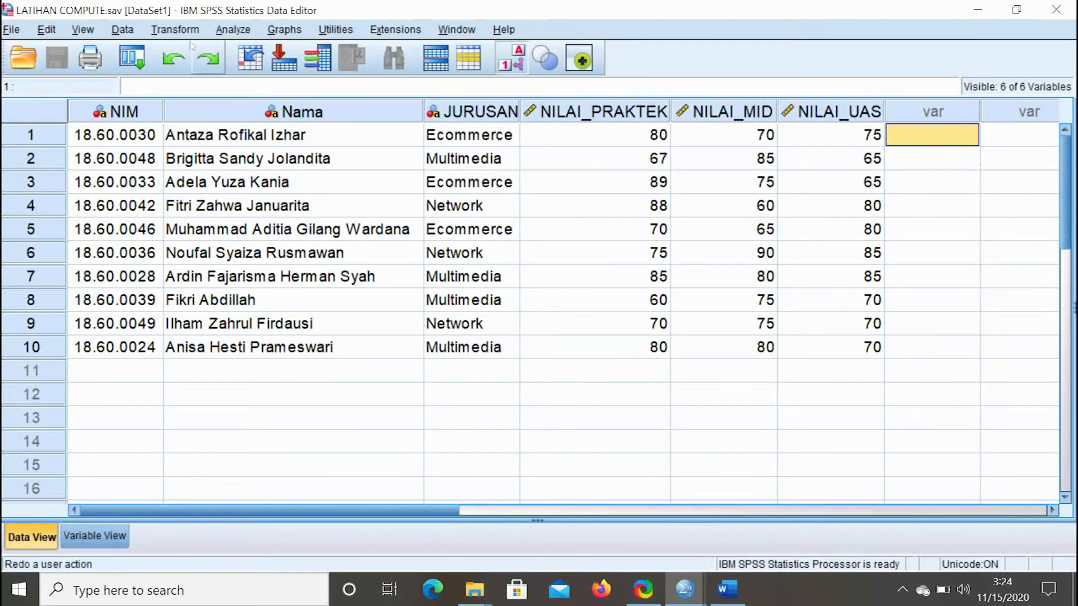
{"action": "left_click", "coordinate": [176, 31]}
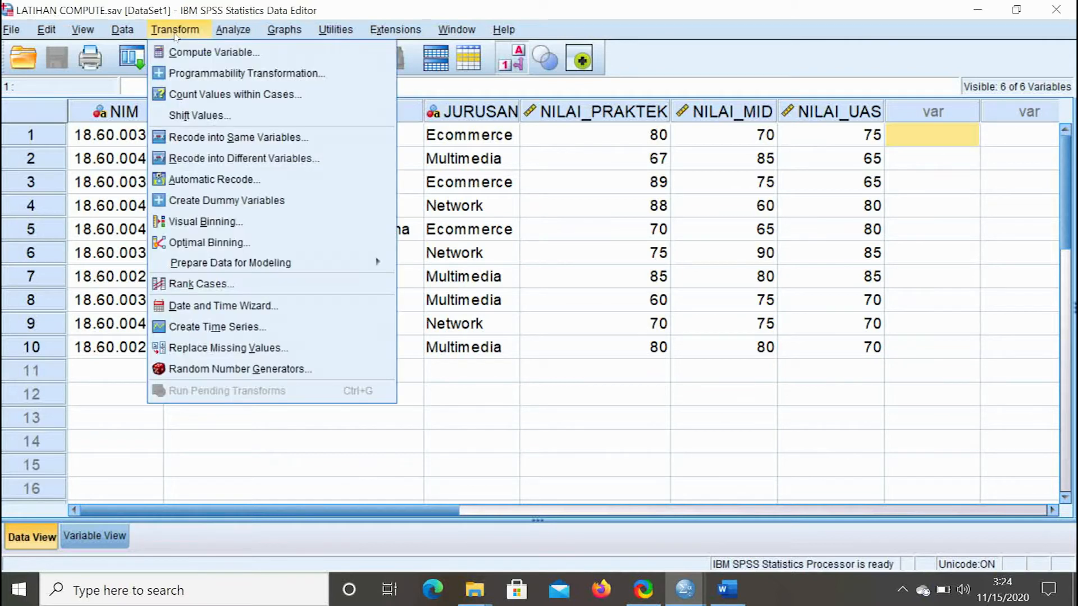
{"action": "left_click", "coordinate": [200, 55]}
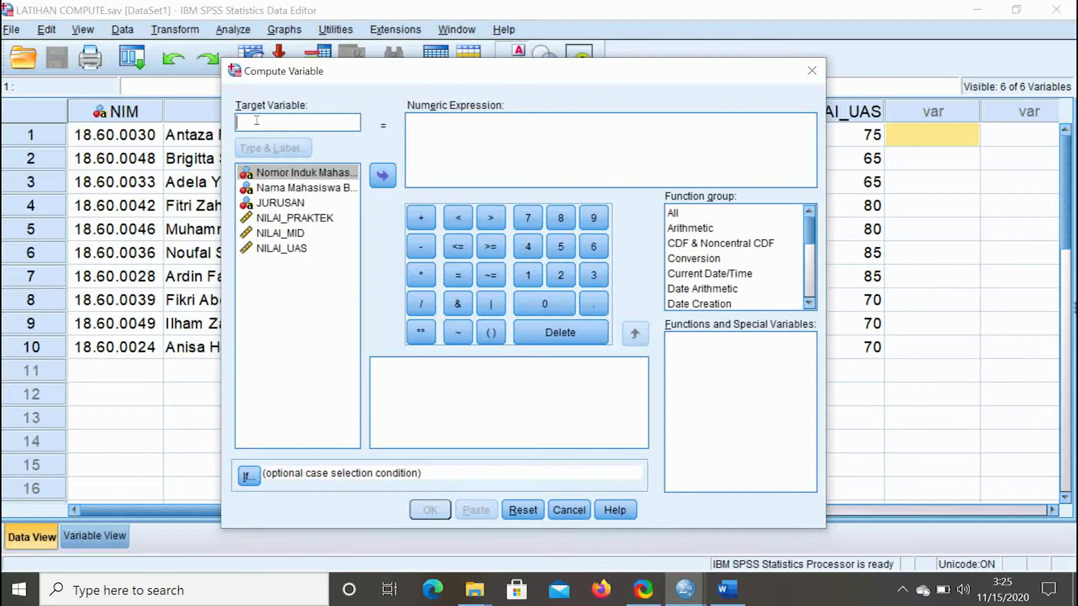
{"action": "type", "text": "JU"}
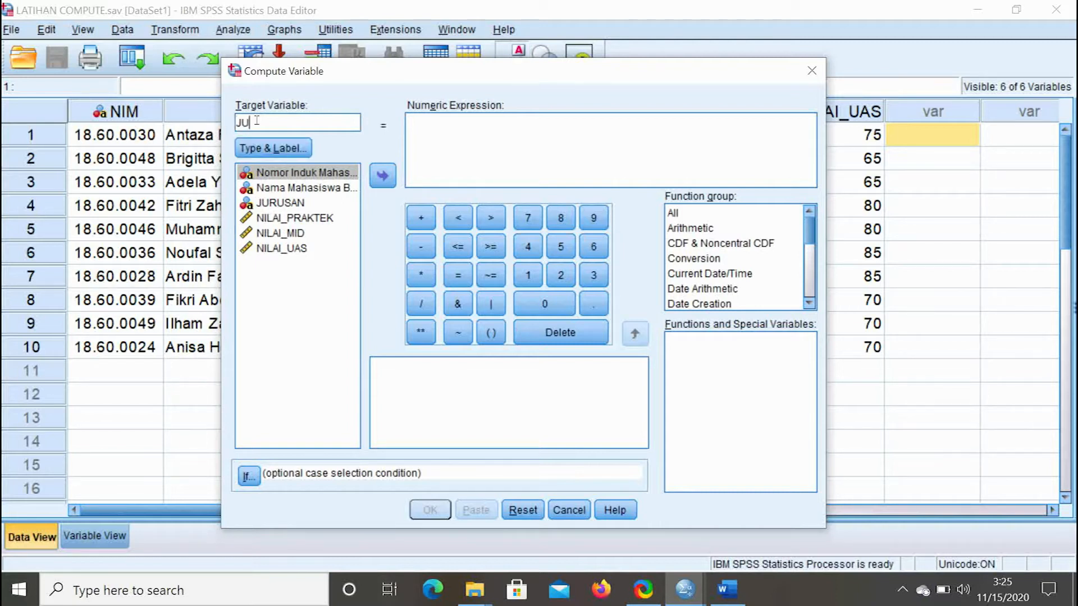
{"action": "type", "text": "MLAH_NILAI"}
Confirm Numeric as the type of the target variable, leaving its label empty
{"action": "left_click", "coordinate": [275, 150]}
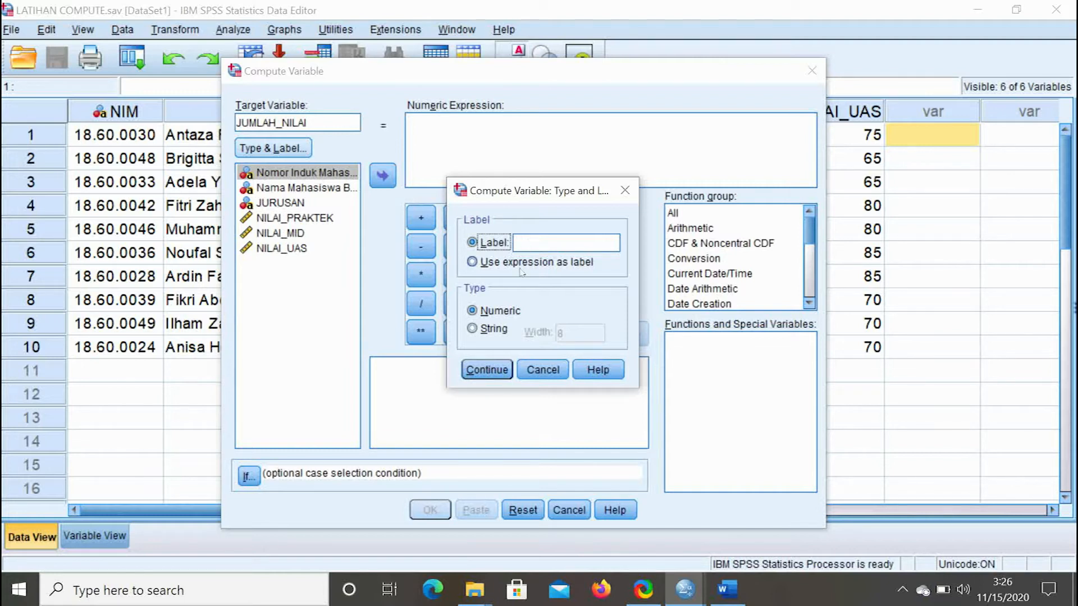
{"action": "left_click", "coordinate": [492, 330]}
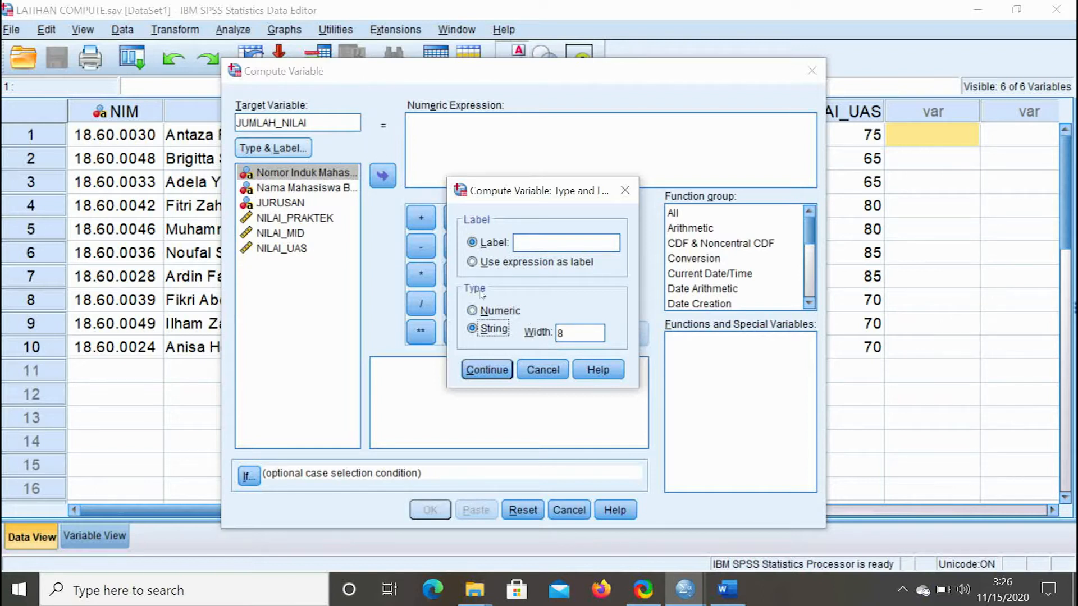
{"action": "left_click", "coordinate": [483, 308]}
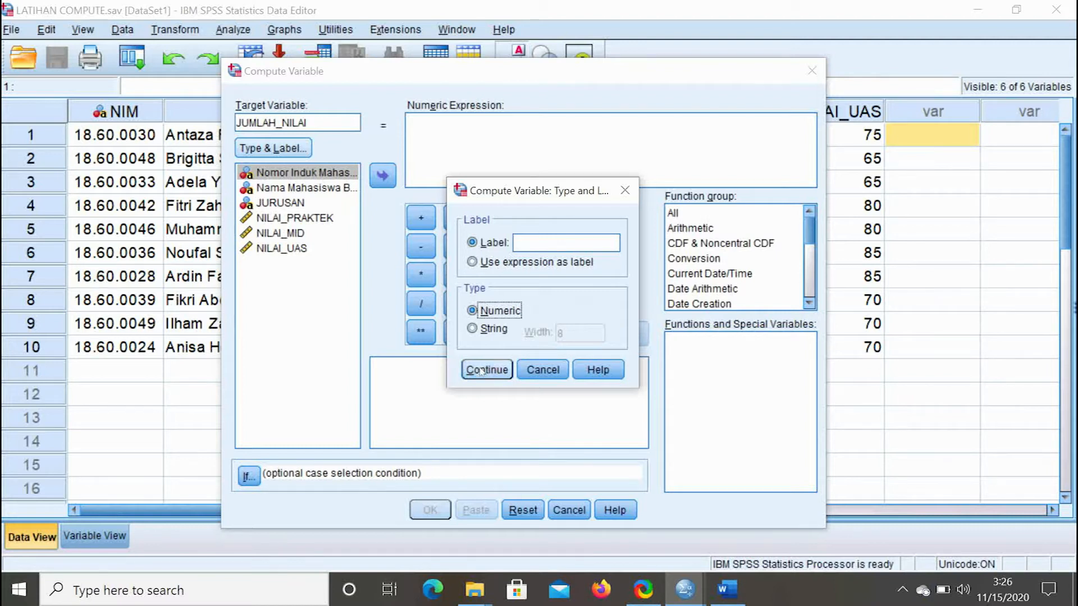
{"action": "left_click", "coordinate": [497, 371]}
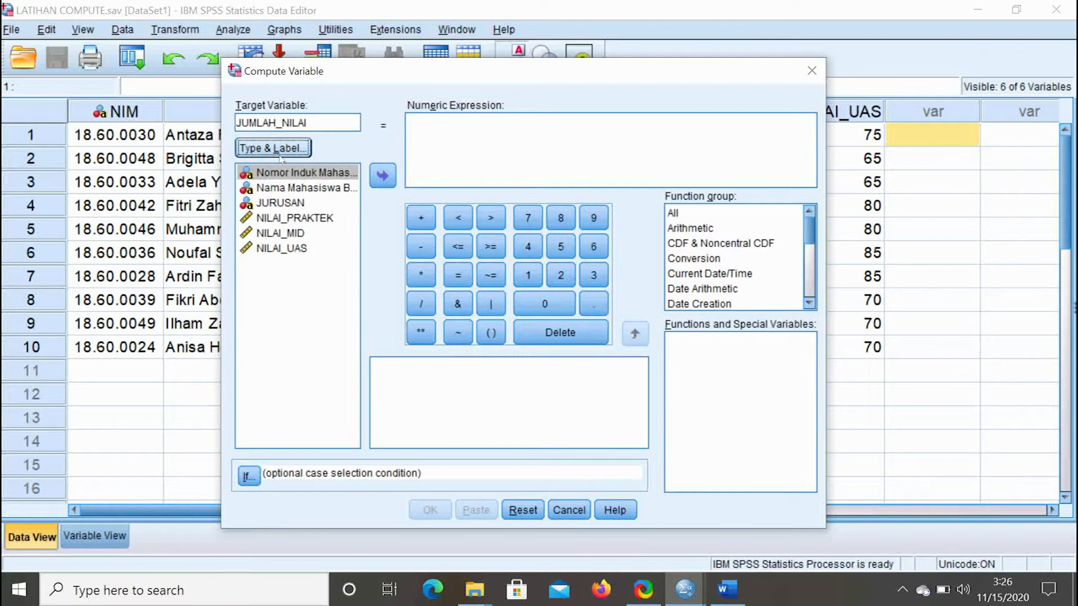
Insert the Sum function from the Statistical function group into the numeric expression
{"action": "left_click", "coordinate": [413, 137]}
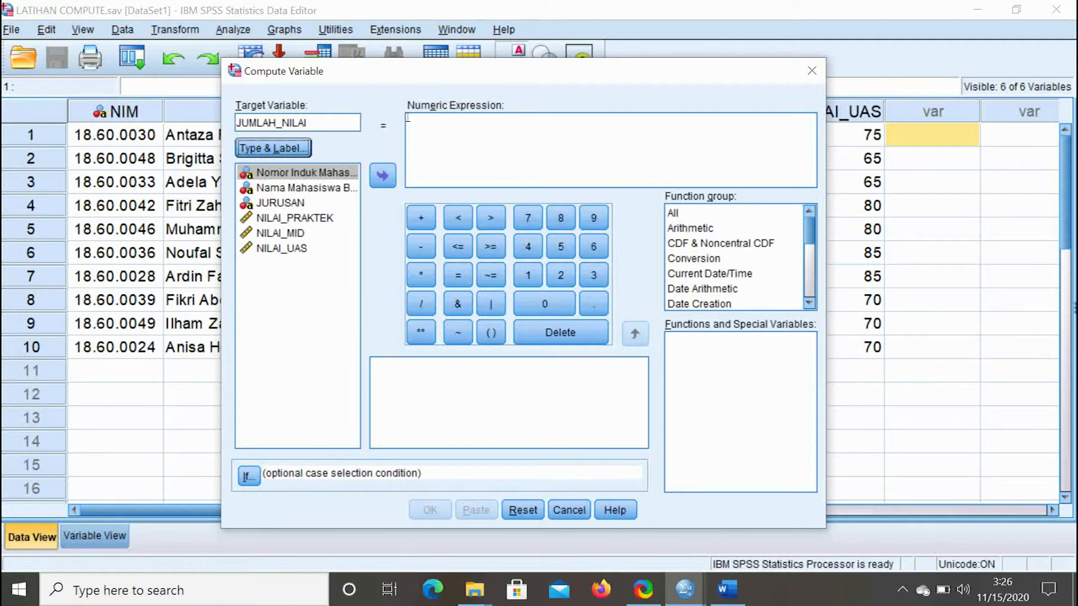
{"action": "left_click", "coordinate": [460, 131]}
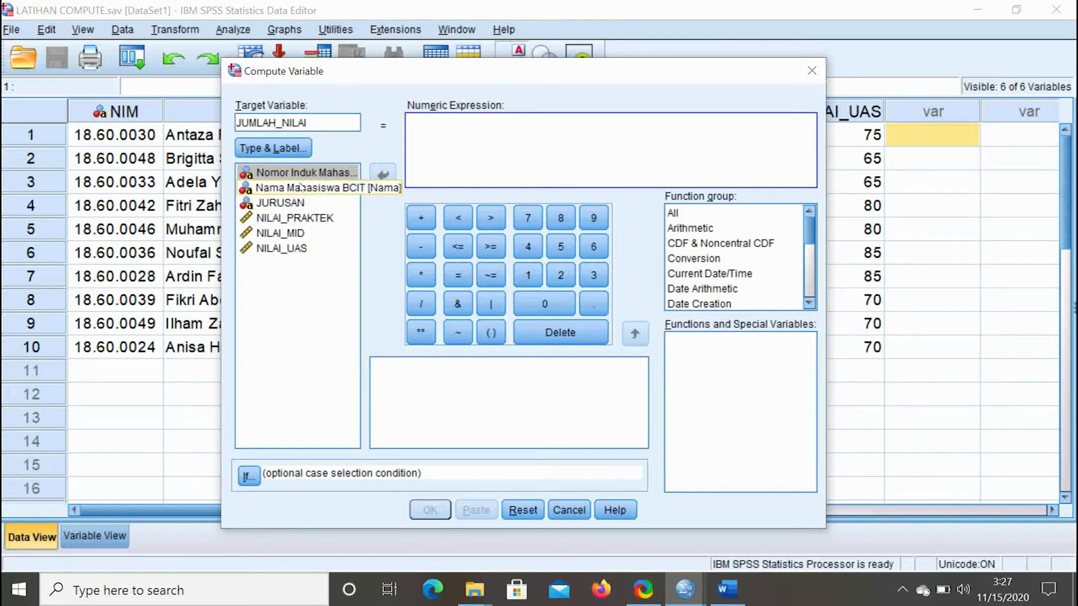
{"action": "left_click_drag", "start_coordinate": [445, 85], "coordinate": [463, 57]}
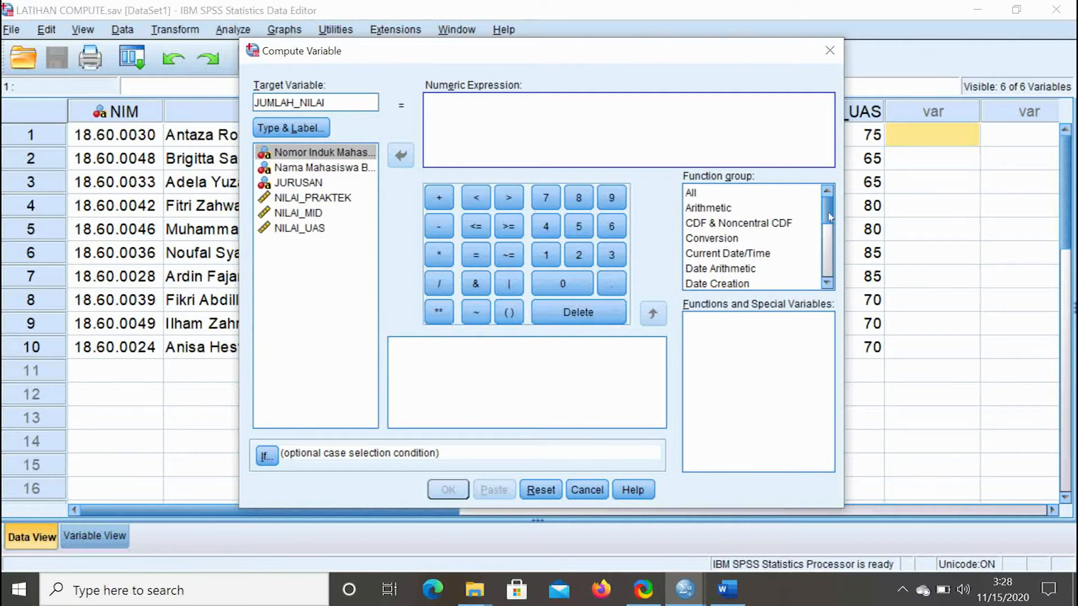
{"action": "scroll", "coordinate": [831, 227], "scroll_direction": "down", "scroll_amount": 1}
{"action": "mouse_move", "coordinate": [831, 228]}
{"action": "left_mouse_down"}
{"action": "mouse_move", "coordinate": [831, 271]}
{"action": "mouse_move", "coordinate": [829, 209]}
{"action": "left_mouse_up"}
{"action": "left_click", "coordinate": [715, 199]}
{"action": "left_click_drag", "start_coordinate": [831, 210], "coordinate": [833, 275]}
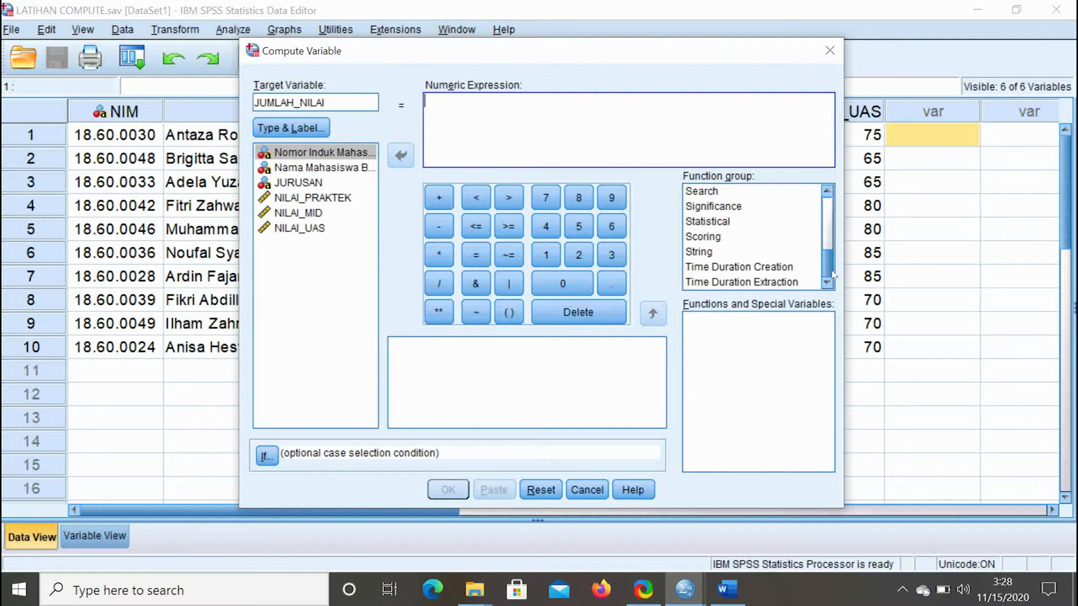
{"action": "left_click", "coordinate": [720, 223]}
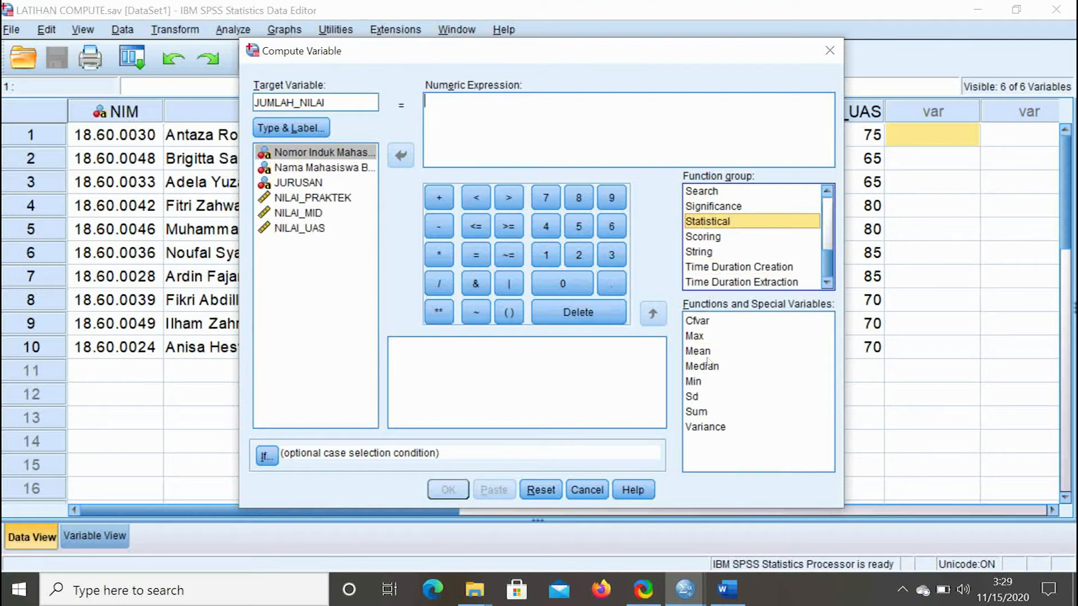
{"action": "left_click", "coordinate": [696, 412]}
{"action": "left_click", "coordinate": [697, 412]}
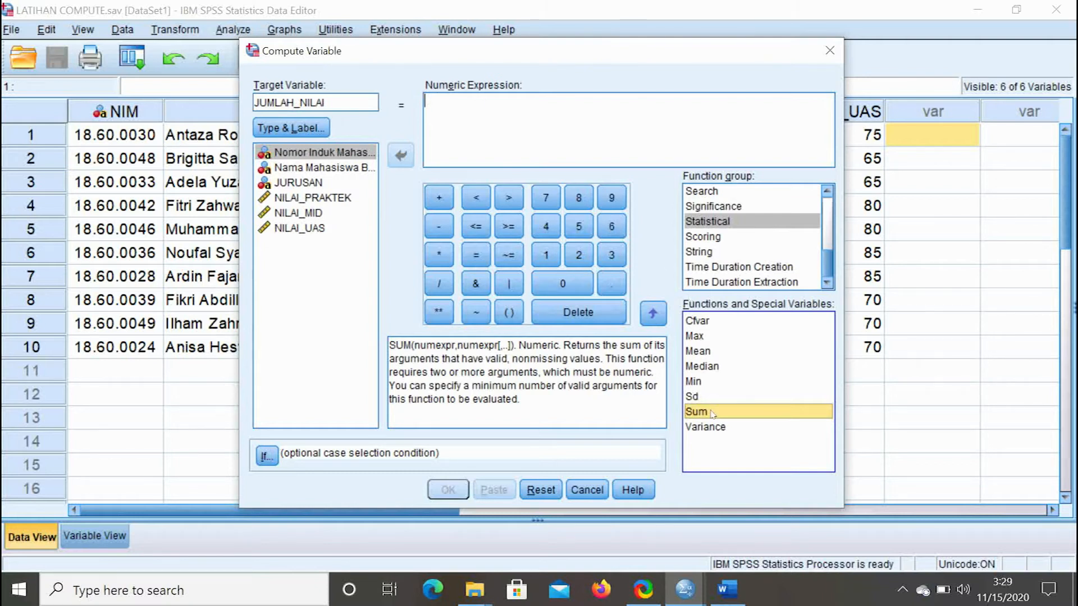
{"action": "left_click", "coordinate": [653, 313]}
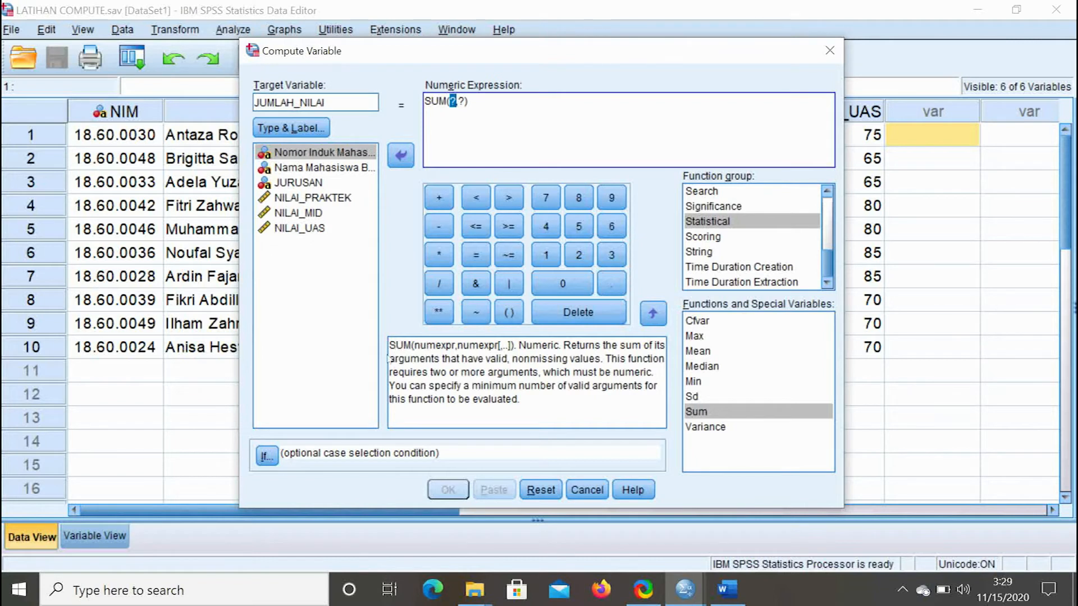
{"action": "left_click", "coordinate": [902, 589]}
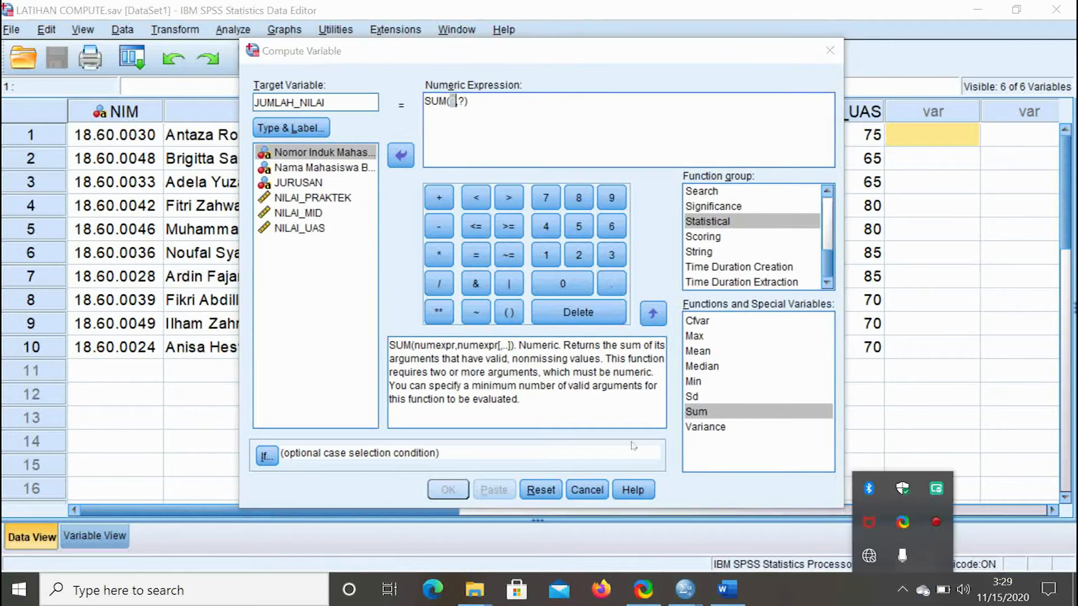
{"action": "left_click", "coordinate": [417, 372]}
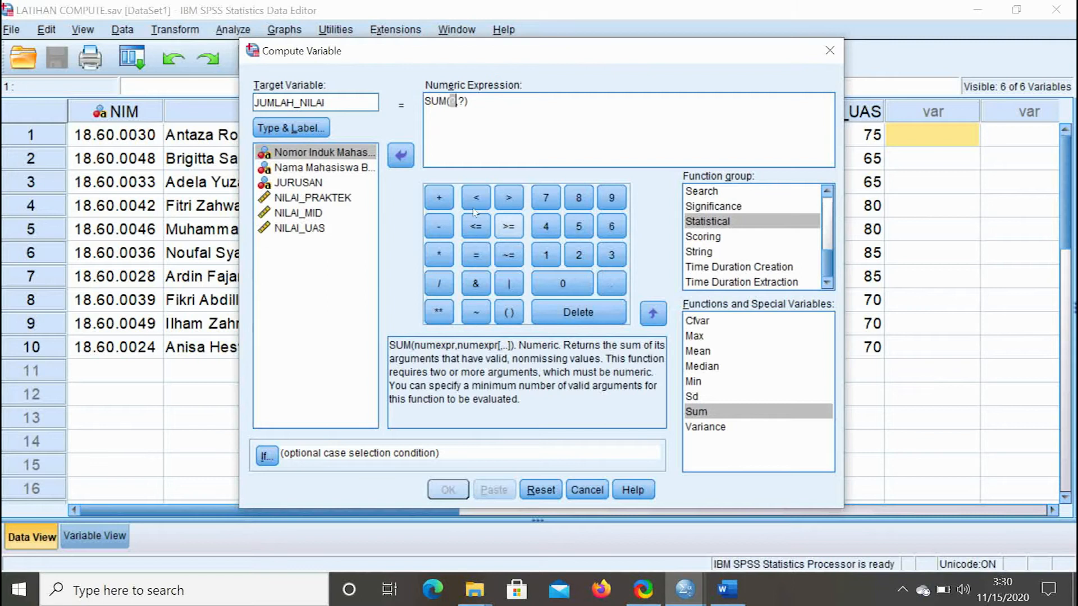
Replace the SUM placeholders with NILAI_PRAKTEK, NILAI_MID and NILAI_UAS, separated by commas, and run the computation
{"action": "left_click", "coordinate": [453, 102]}
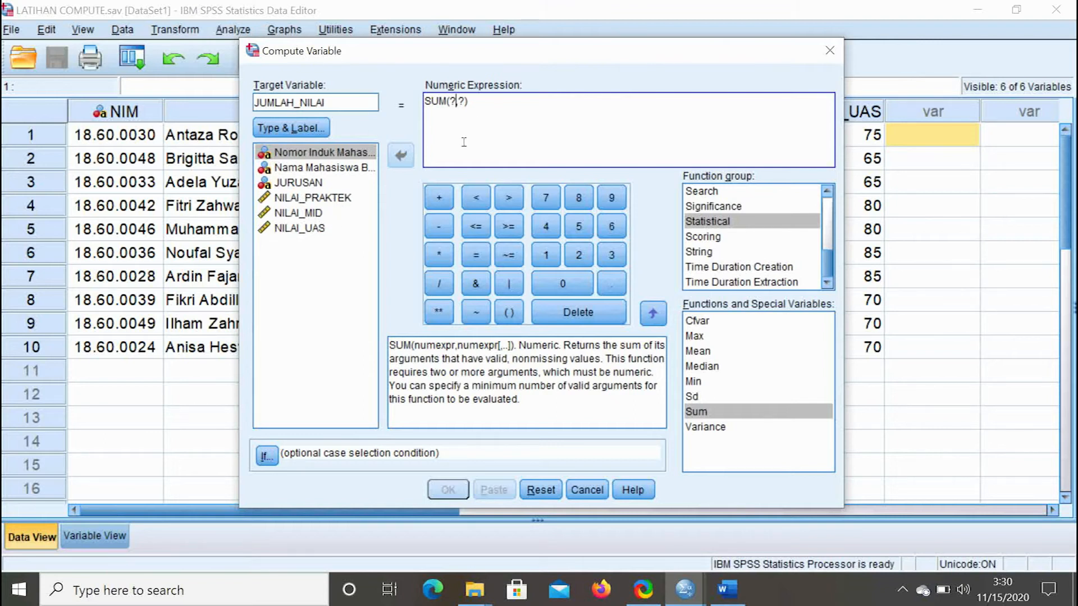
{"action": "key", "text": "BackSpace"}
{"action": "key", "text": "BackSpace"}
{"action": "left_click", "coordinate": [310, 199]}
{"action": "double_click", "coordinate": [310, 198]}
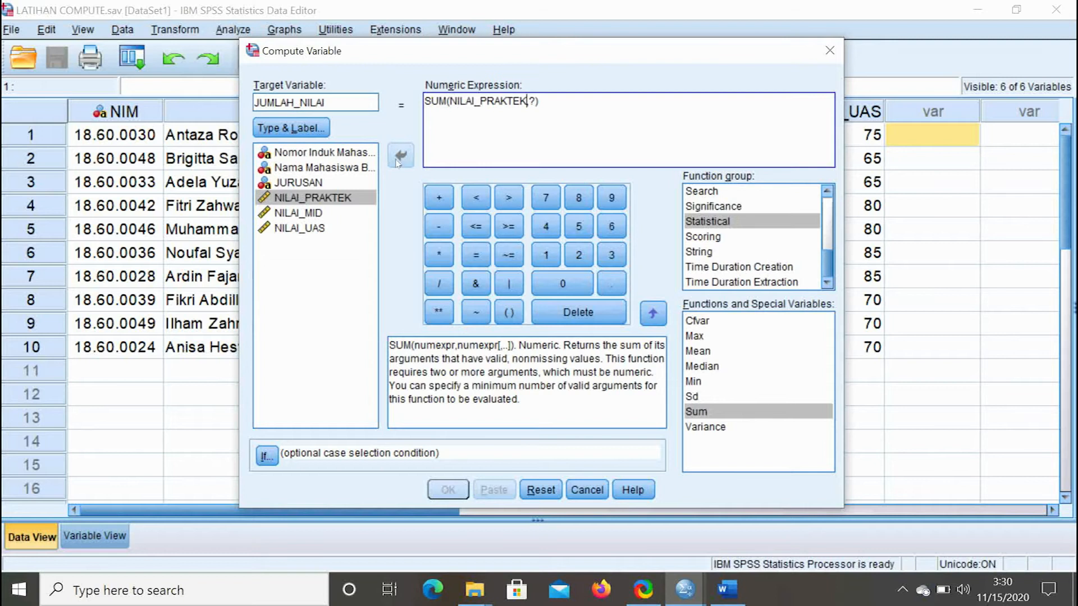
{"action": "type", "text": ","}
{"action": "key", "text": "BackSpace"}
{"action": "key", "text": "BackSpace"}
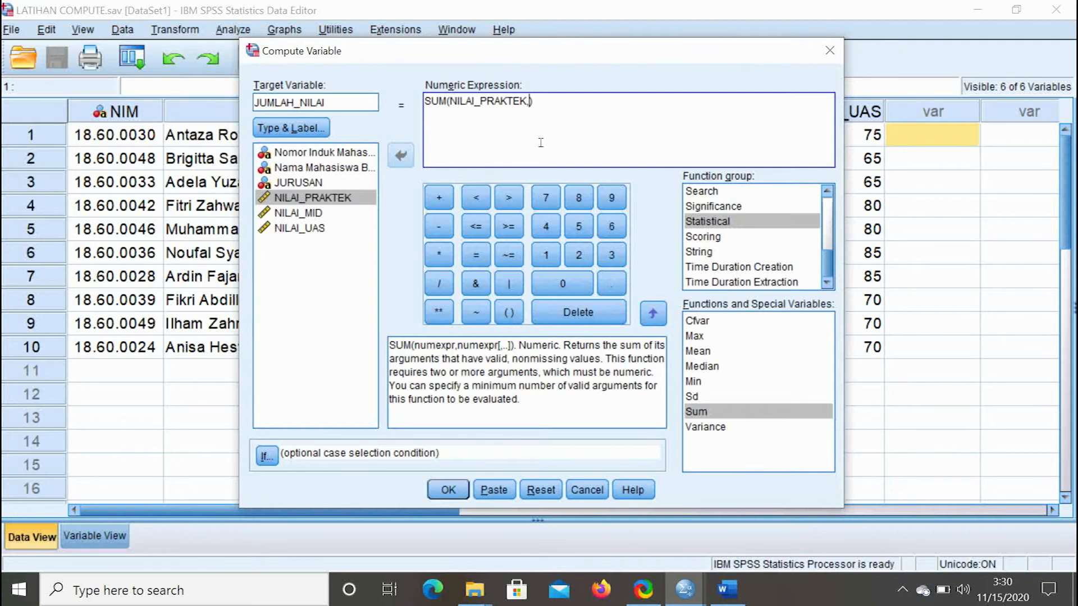
{"action": "double_click", "coordinate": [311, 213]}
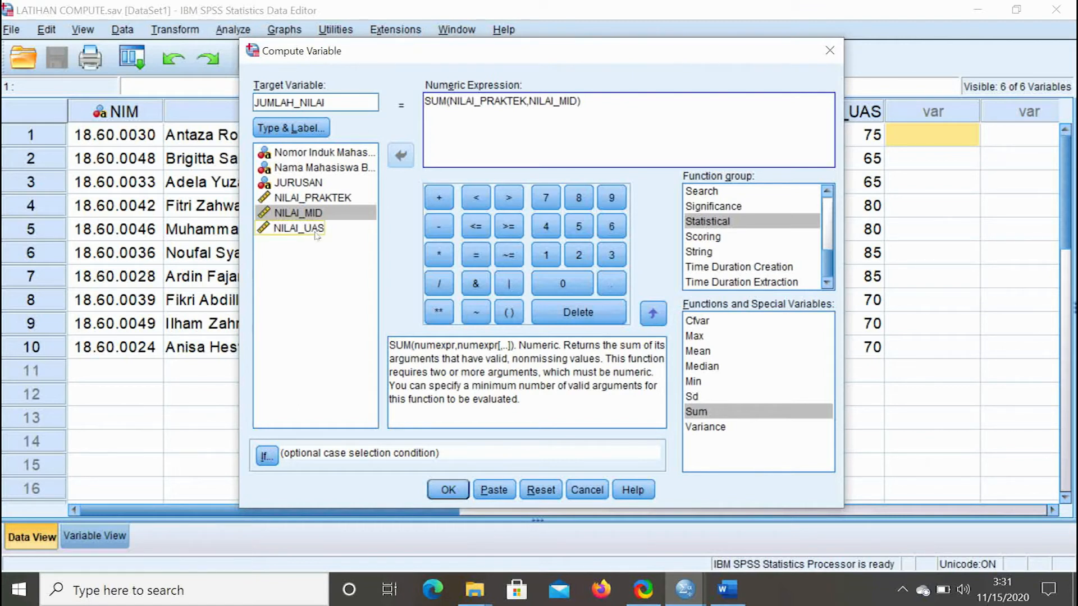
{"action": "type", "text": ","}
{"action": "double_click", "coordinate": [314, 230]}
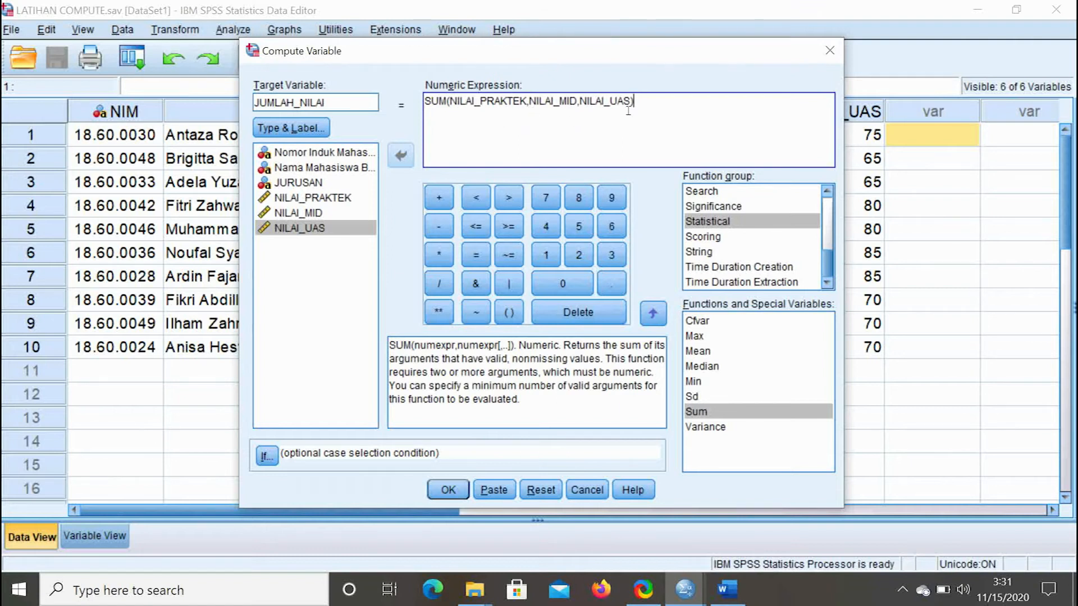
{"action": "left_click", "coordinate": [442, 491]}
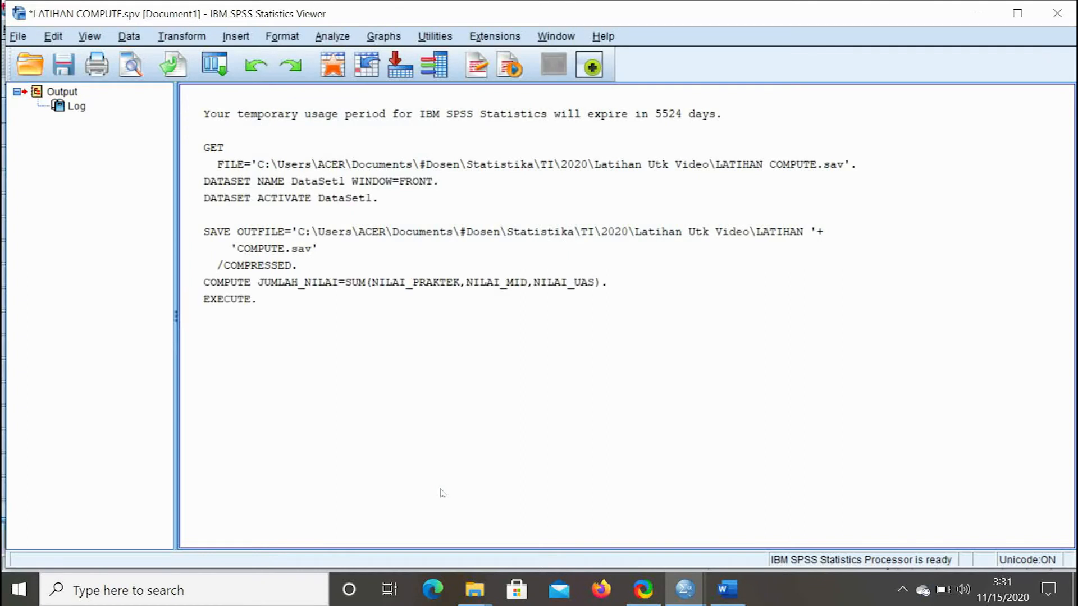
Return from the output log to the LATIHAN COMPUTE.sav data and check JUMLAH_NILAI against the first student's three scores
{"action": "left_click", "coordinate": [237, 288]}
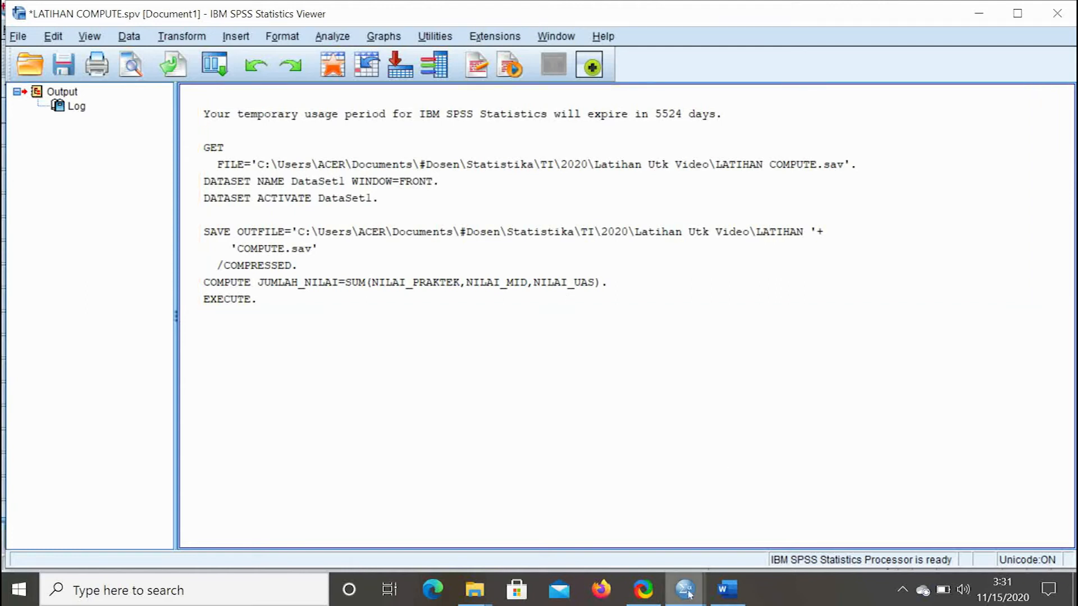
{"action": "mouse_move", "coordinate": [686, 601]}
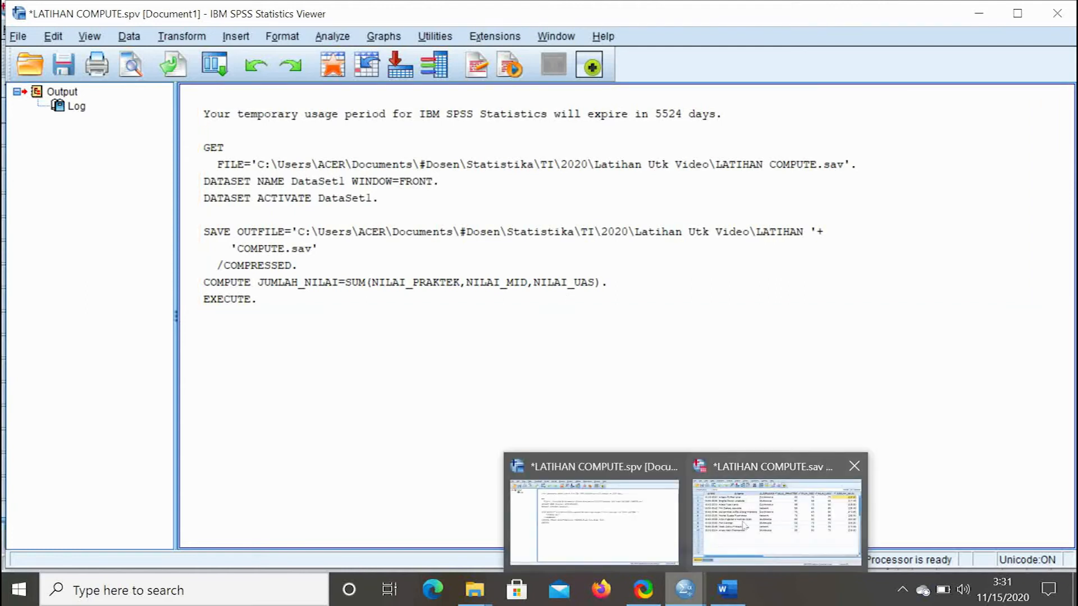
{"action": "left_click", "coordinate": [745, 519]}
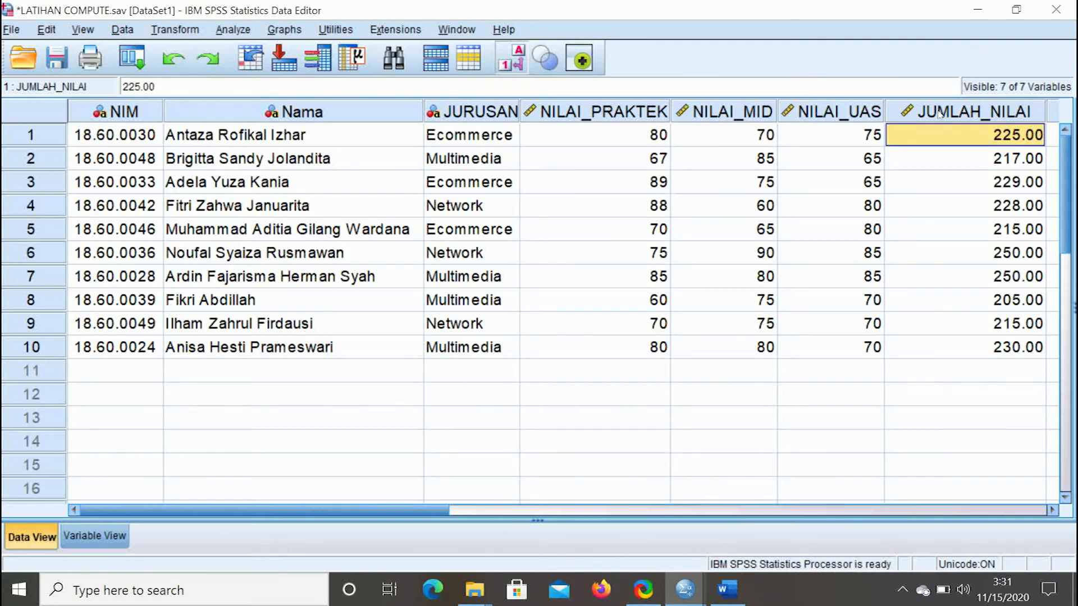
{"action": "left_click", "coordinate": [940, 116]}
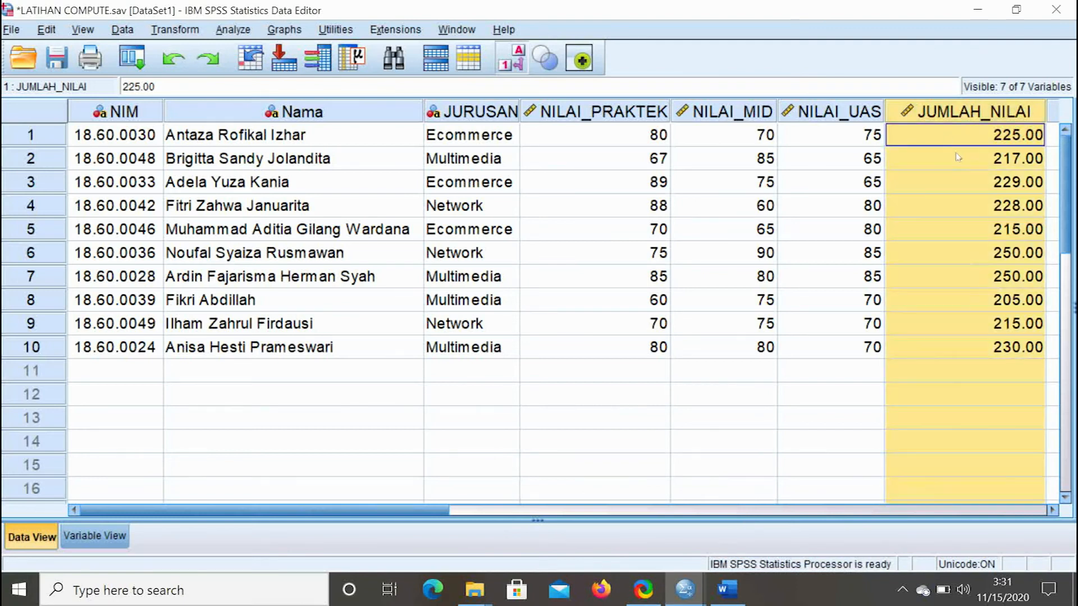
{"action": "left_click", "coordinate": [1053, 510]}
{"action": "left_click", "coordinate": [1053, 510]}
{"action": "left_click", "coordinate": [609, 138]}
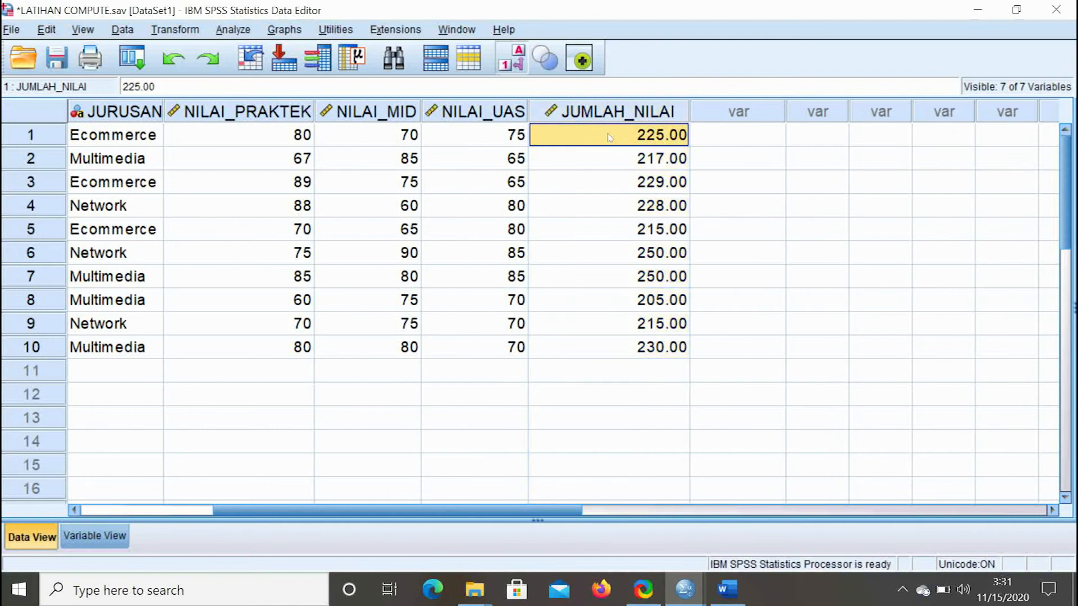
{"action": "left_click_drag", "start_coordinate": [285, 135], "coordinate": [587, 140]}
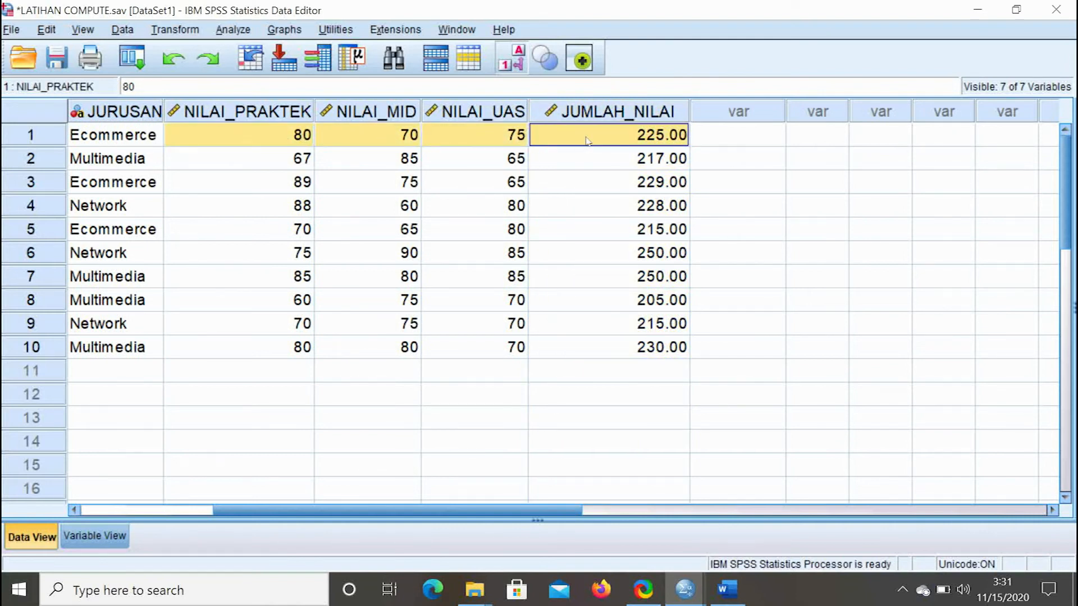
{"action": "left_click", "coordinate": [587, 140]}
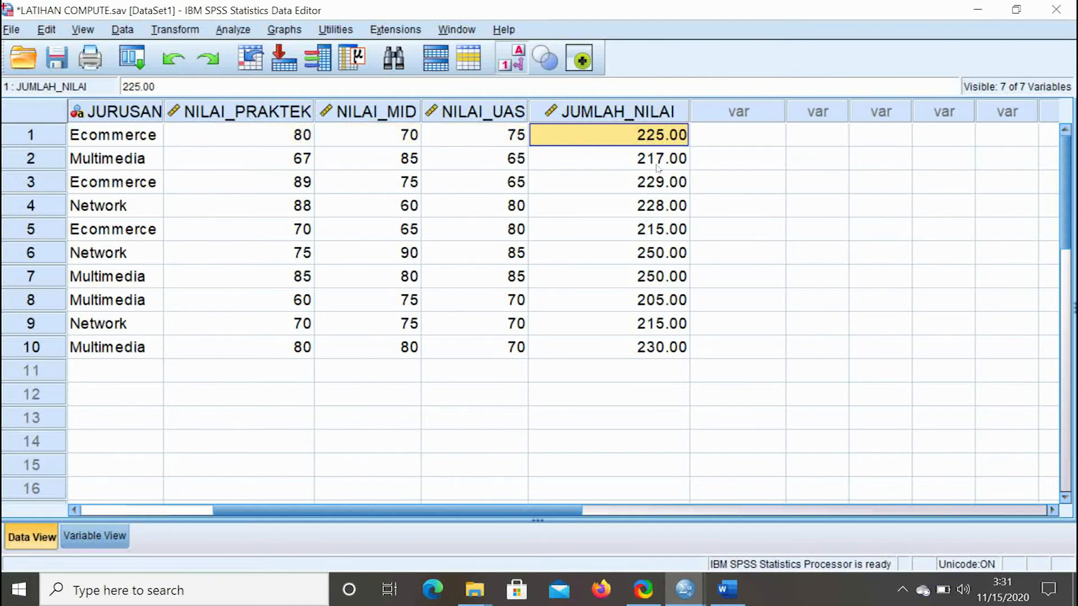
{"action": "left_click", "coordinate": [668, 110]}
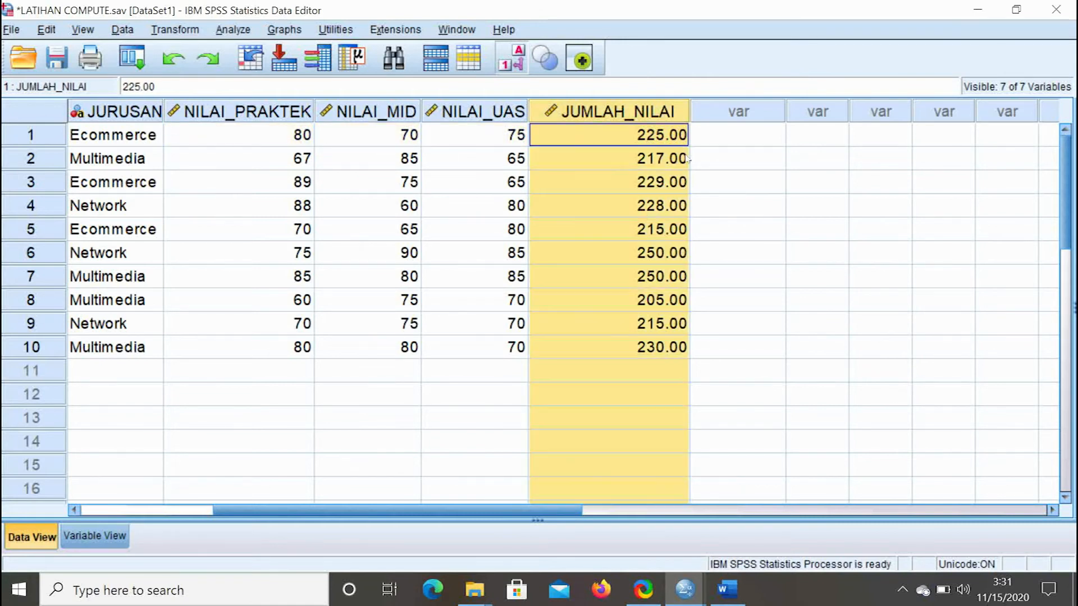
{"action": "left_click", "coordinate": [617, 139]}
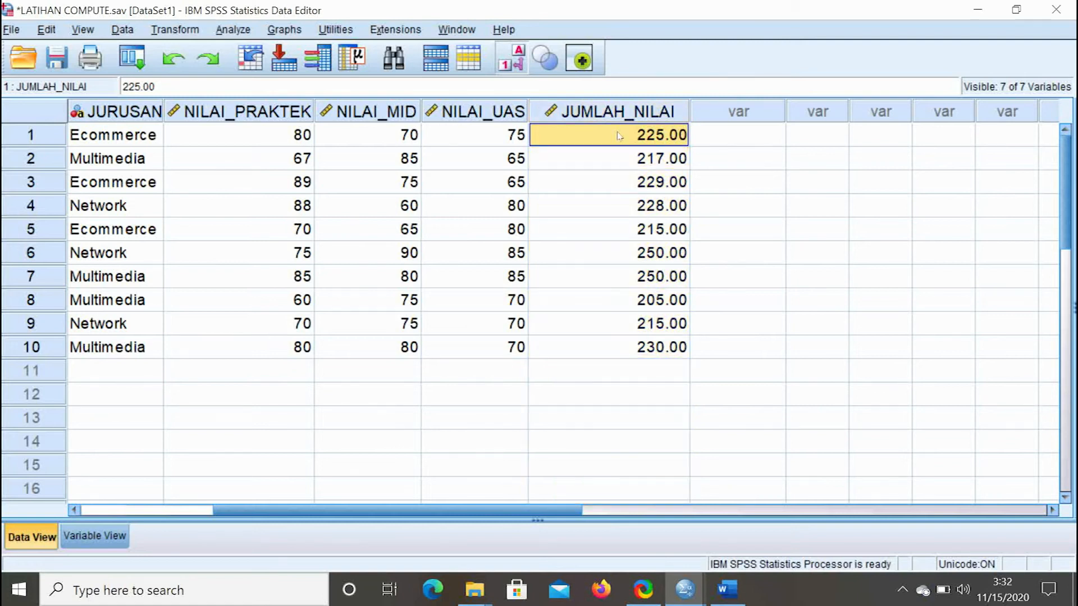
Widen the Name column in the variable definitions and set the decimals of JUMLAH_NILAI to 0
{"action": "left_click", "coordinate": [96, 537]}
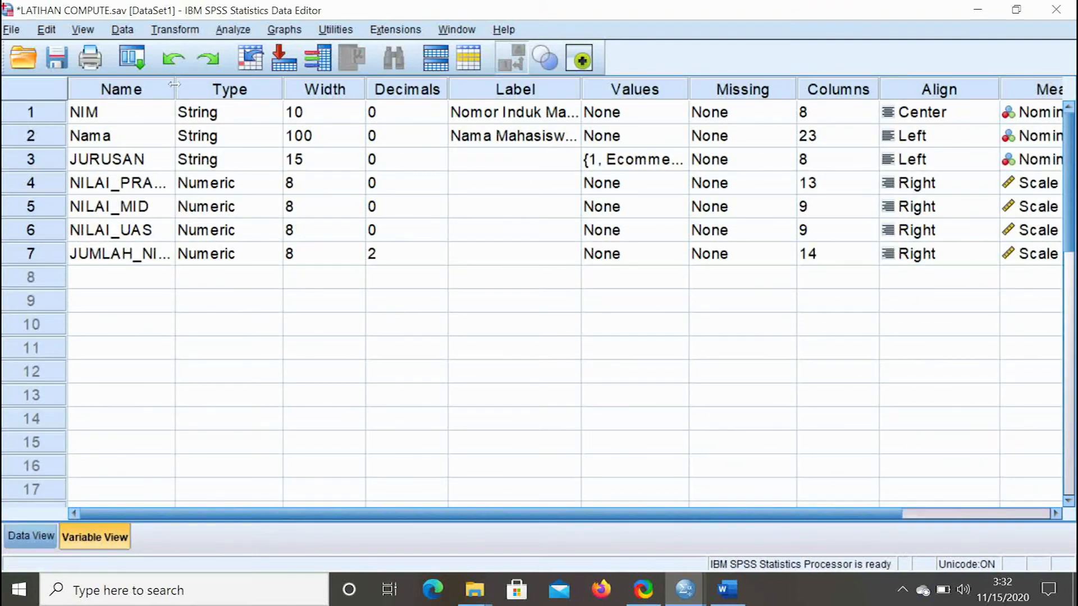
{"action": "left_click_drag", "start_coordinate": [176, 89], "coordinate": [242, 91]}
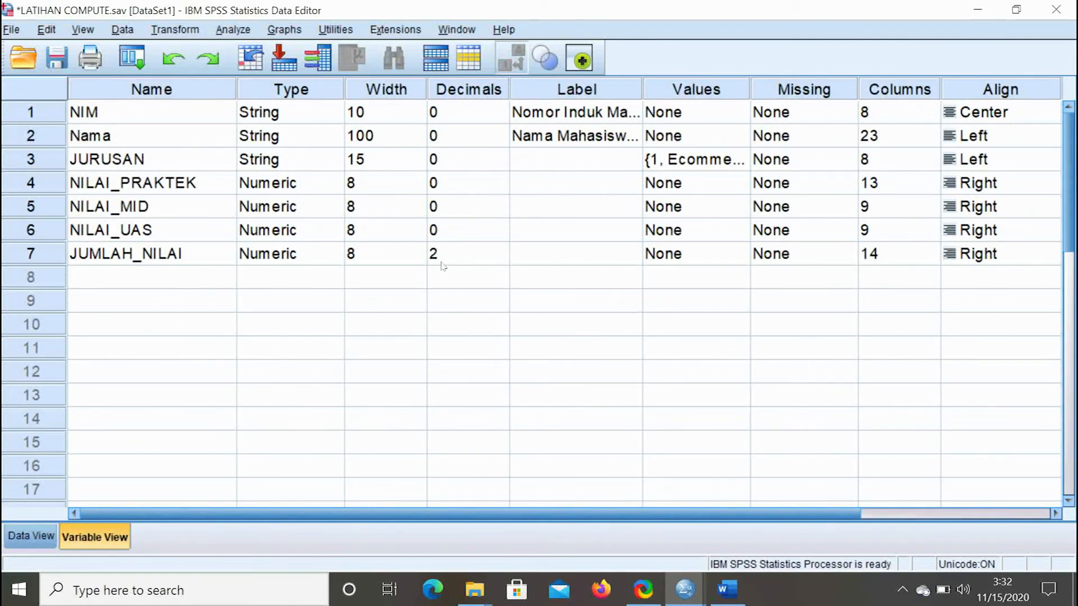
{"action": "left_click", "coordinate": [501, 259]}
{"action": "left_click", "coordinate": [501, 259]}
{"action": "left_click", "coordinate": [501, 260]}
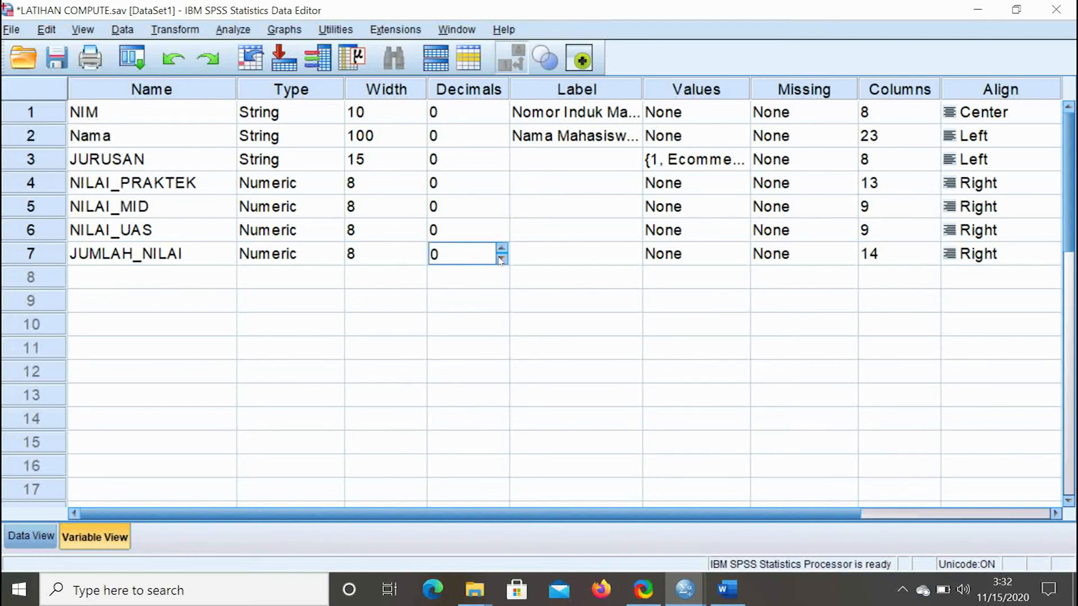
Review the reformatted JUMLAH_NILAI values alongside the other student columns in the data
{"action": "left_click", "coordinate": [31, 538]}
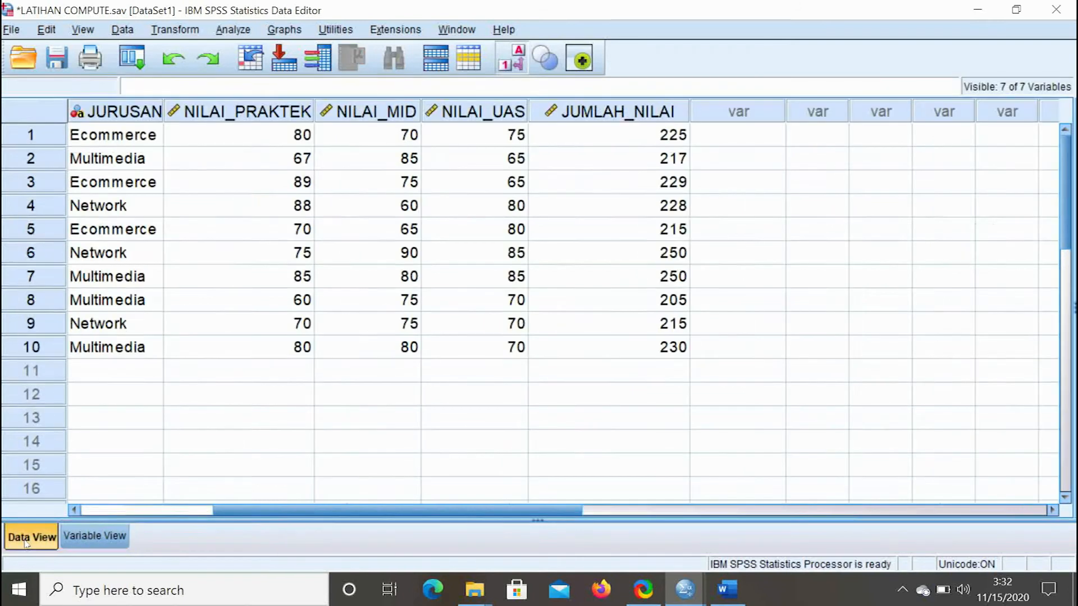
{"action": "left_click", "coordinate": [651, 128]}
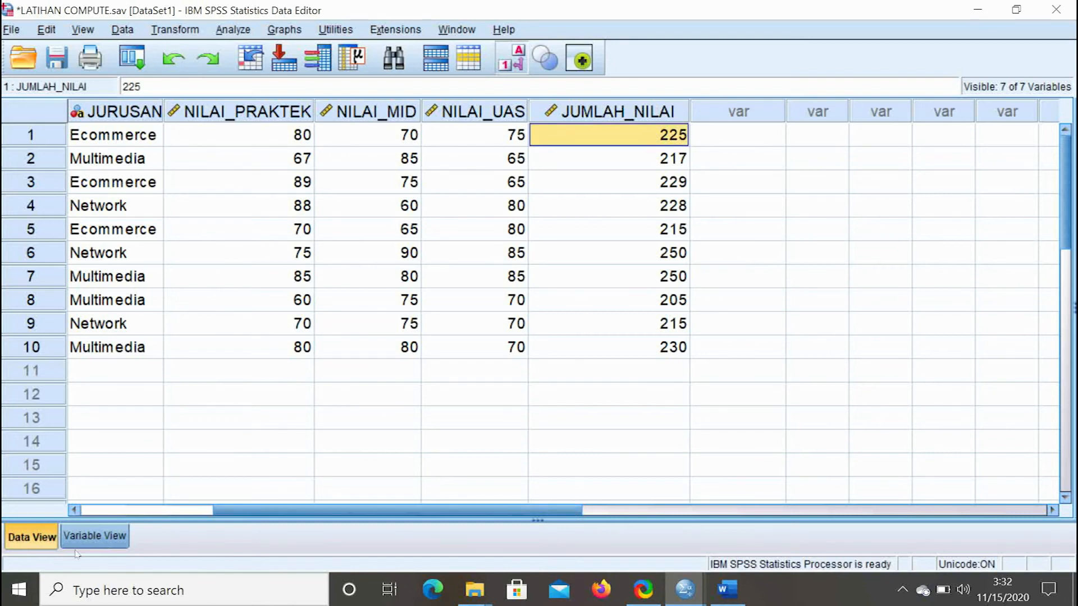
{"action": "left_click_drag", "start_coordinate": [258, 511], "coordinate": [126, 511]}
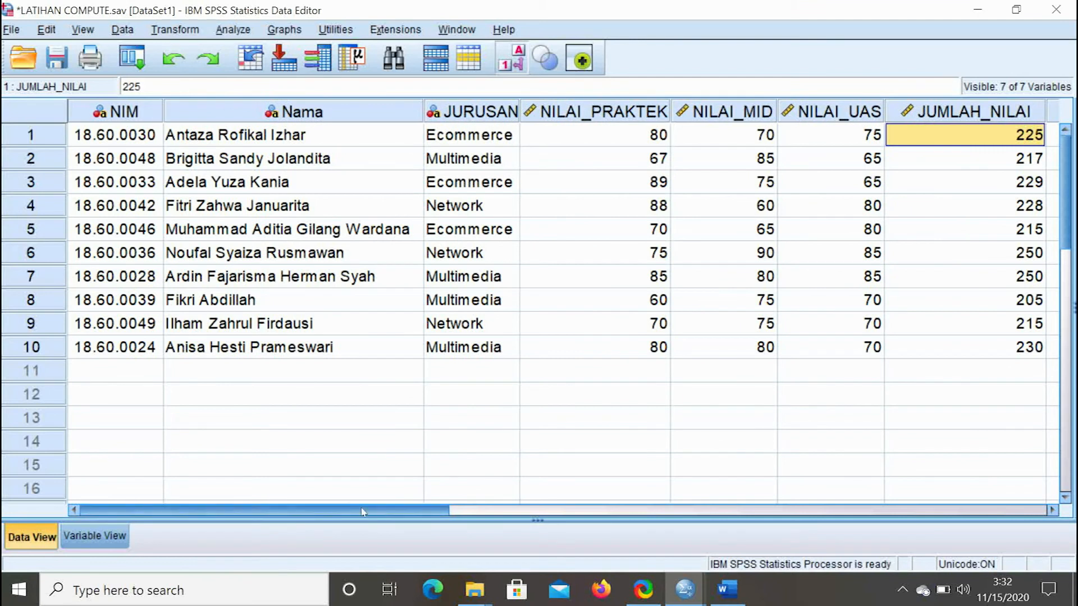
{"action": "left_click_drag", "start_coordinate": [362, 511], "coordinate": [449, 511]}
{"action": "left_click", "coordinate": [845, 141]}
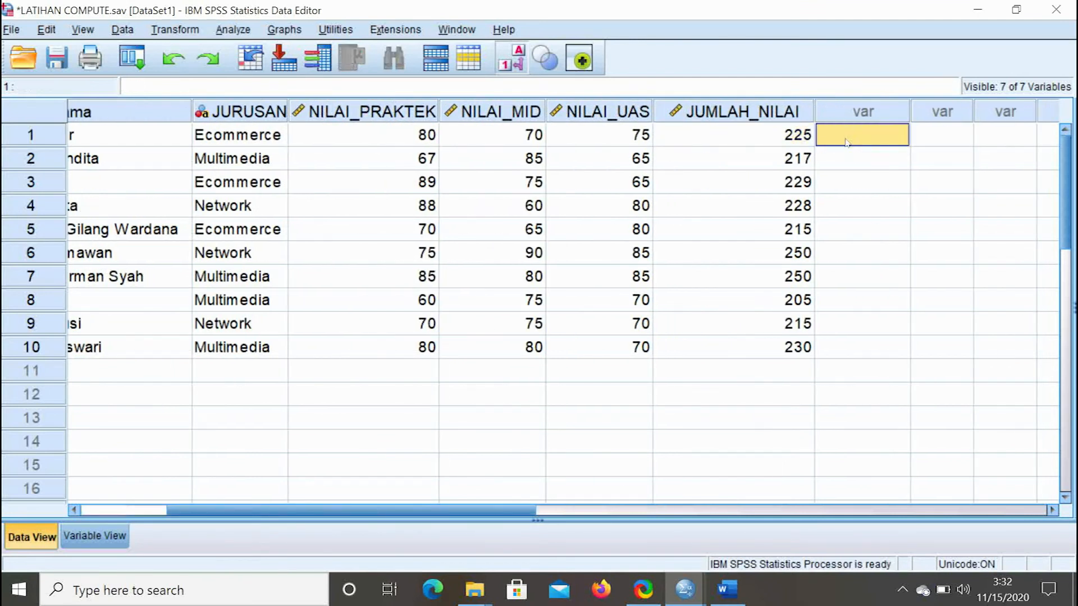
Switch to the MODUL 3 document in Word and read the Fungsi IF section, selecting the Aplikasi 2 task statement
{"action": "left_click", "coordinate": [738, 593]}
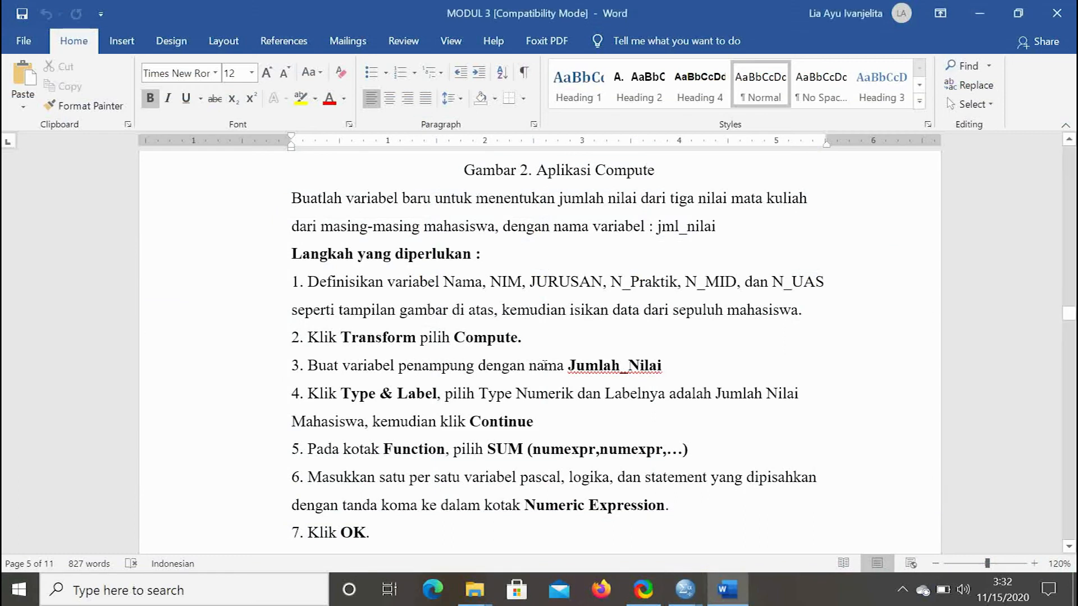
{"action": "scroll", "coordinate": [538, 357], "scroll_direction": "down", "scroll_amount": 10}
{"action": "scroll", "coordinate": [538, 357], "scroll_direction": "down", "scroll_amount": 15}
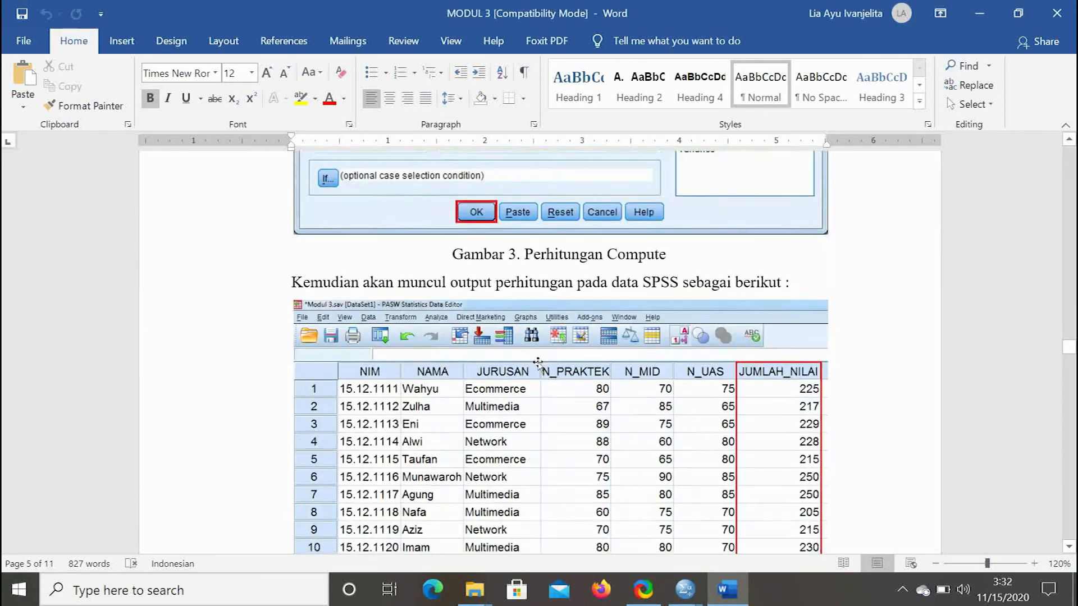
{"action": "scroll", "coordinate": [538, 359], "scroll_direction": "up", "scroll_amount": 3}
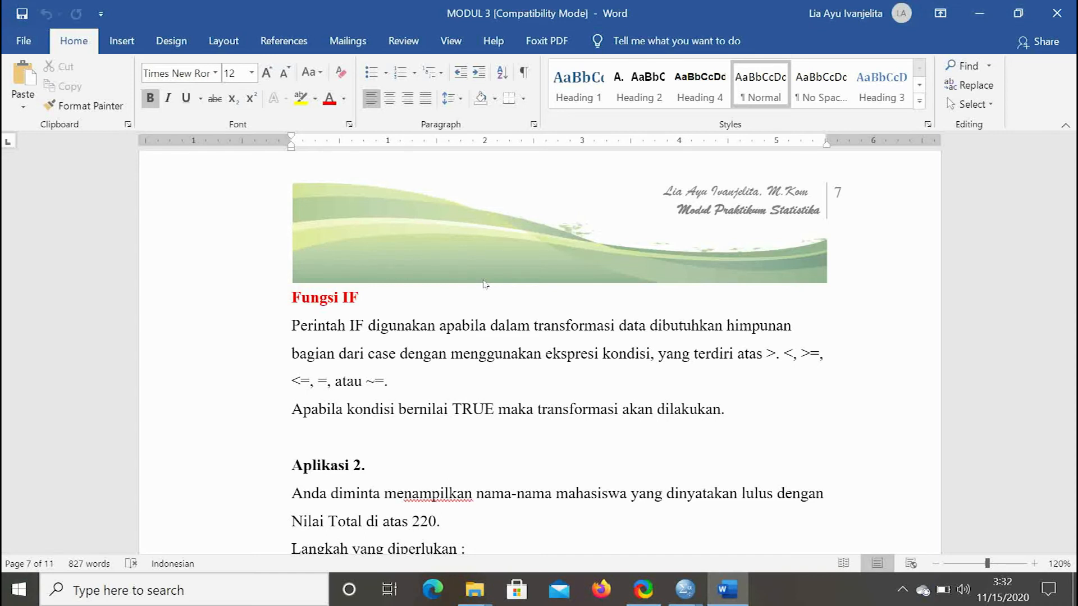
{"action": "scroll", "coordinate": [483, 365], "scroll_direction": "down", "scroll_amount": 3}
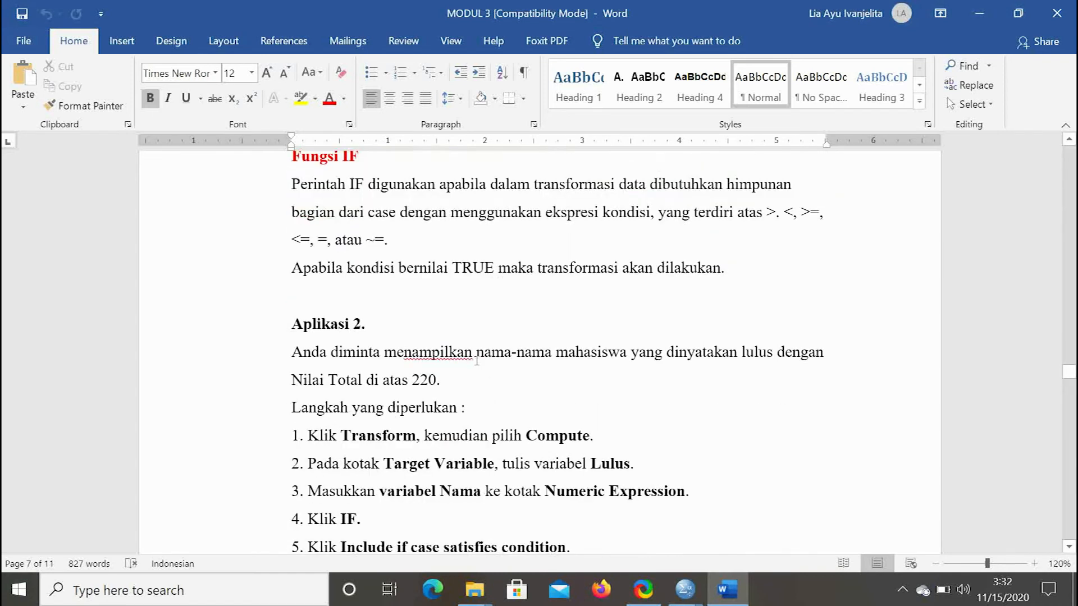
{"action": "scroll", "coordinate": [477, 360], "scroll_direction": "down", "scroll_amount": 2}
{"action": "scroll", "coordinate": [476, 361], "scroll_direction": "down", "scroll_amount": 1}
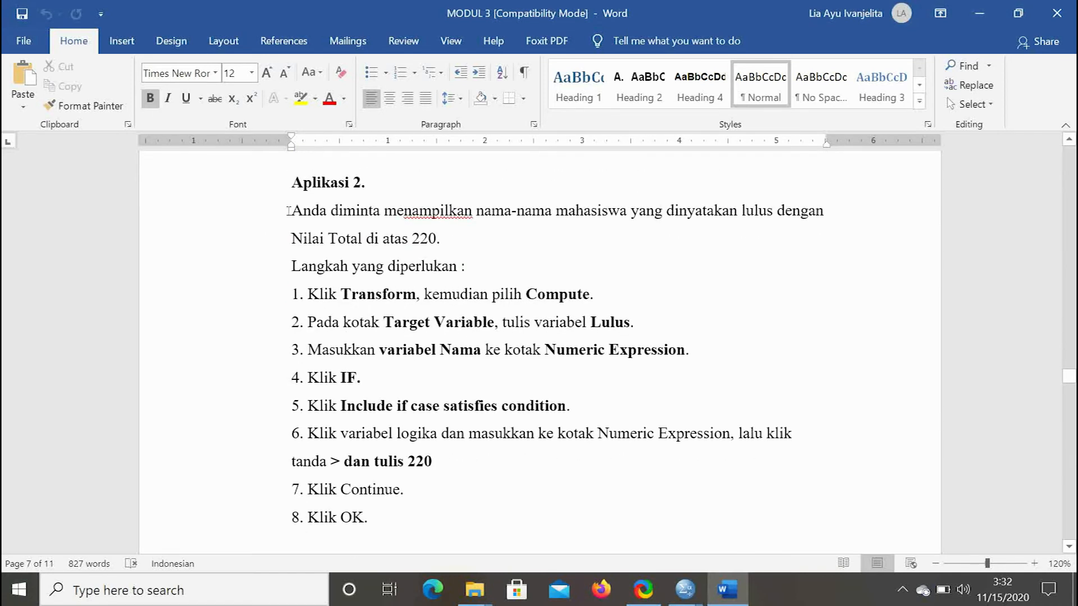
{"action": "left_click_drag", "start_coordinate": [288, 210], "coordinate": [447, 243]}
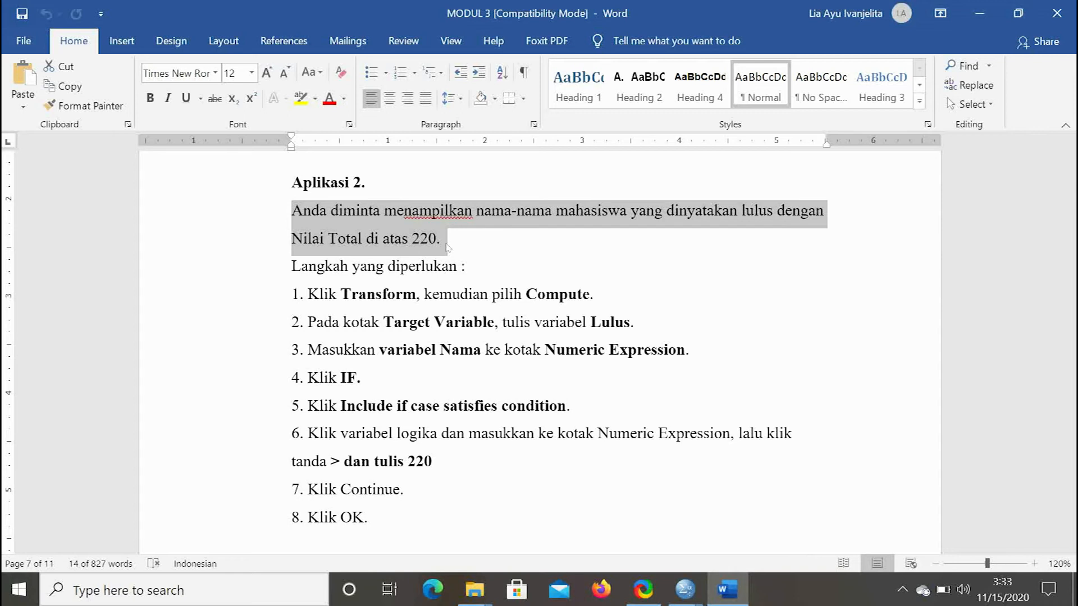
Switch back to the SPSS data and start a cleared Compute Variable with the target variable MHS_LULUS
{"action": "left_click", "coordinate": [694, 591]}
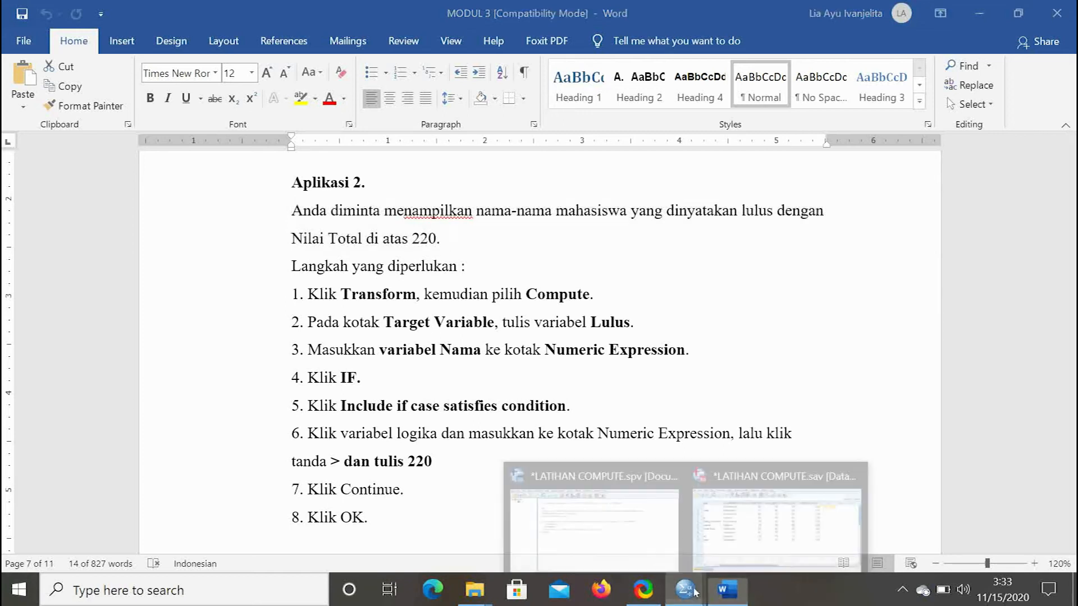
{"action": "left_click", "coordinate": [735, 544]}
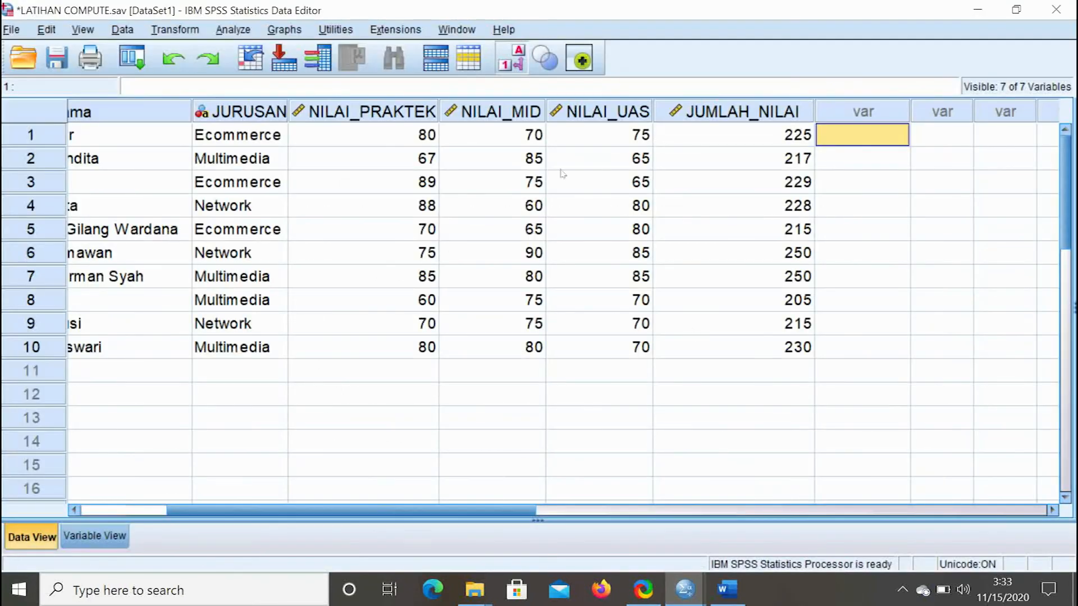
{"action": "left_click", "coordinate": [165, 32]}
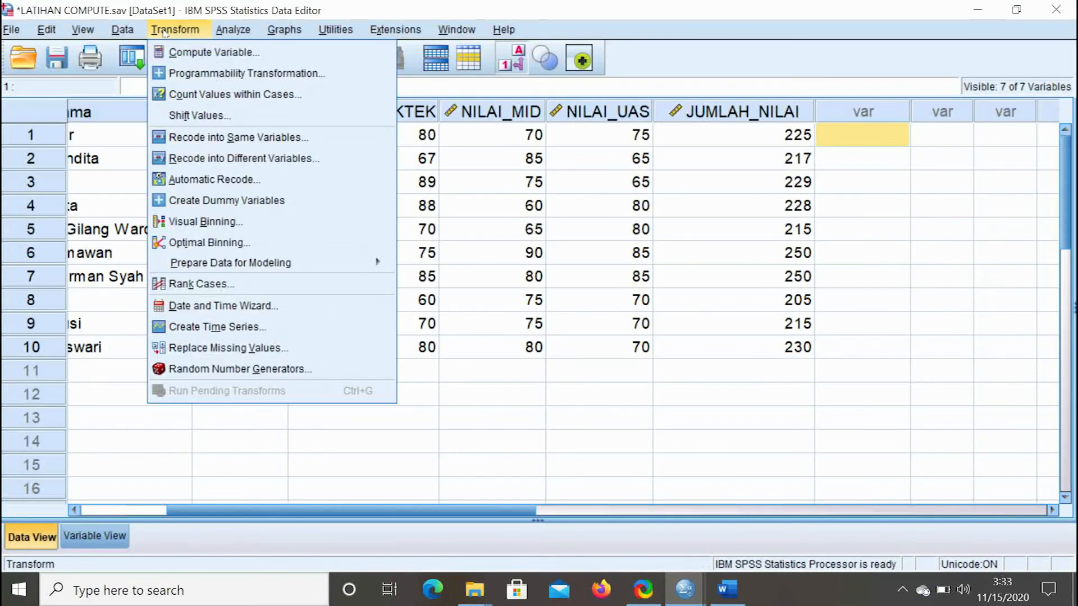
{"action": "left_click", "coordinate": [187, 56]}
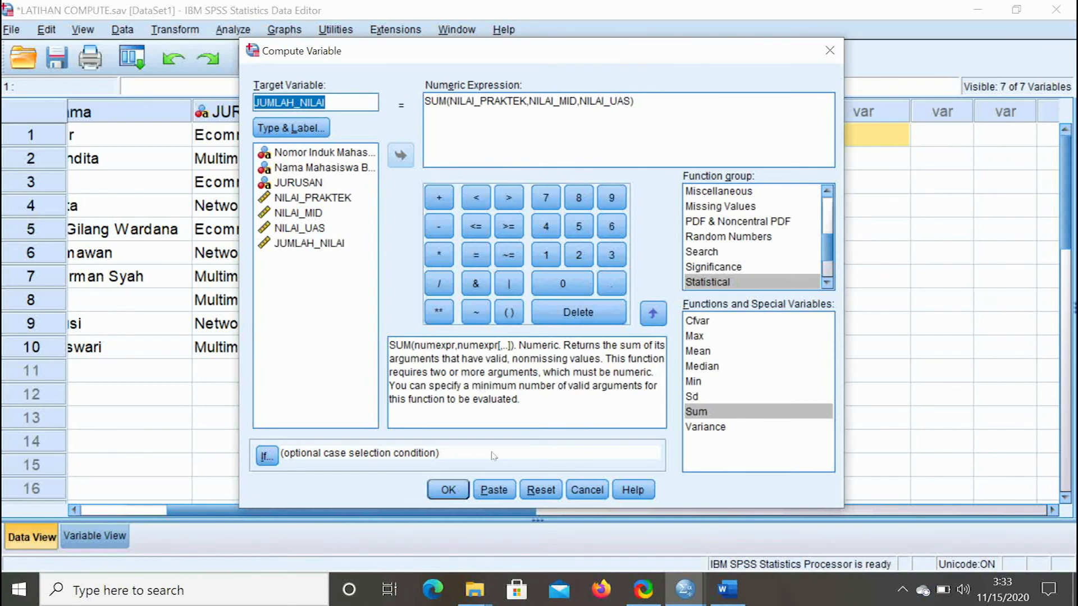
{"action": "left_click", "coordinate": [541, 492]}
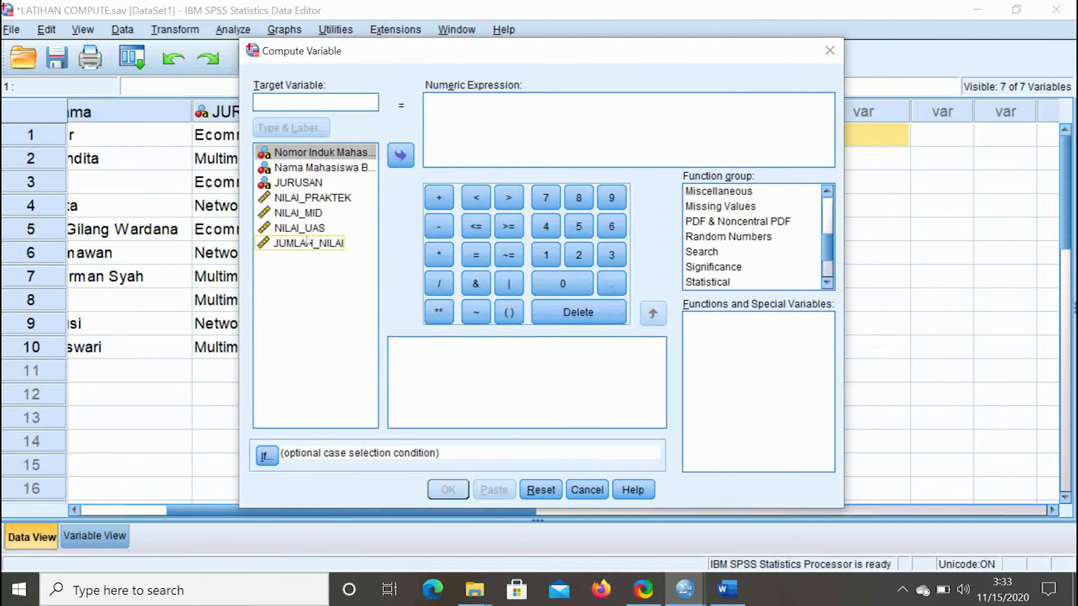
{"action": "type", "text": "MHS_LULUS"}
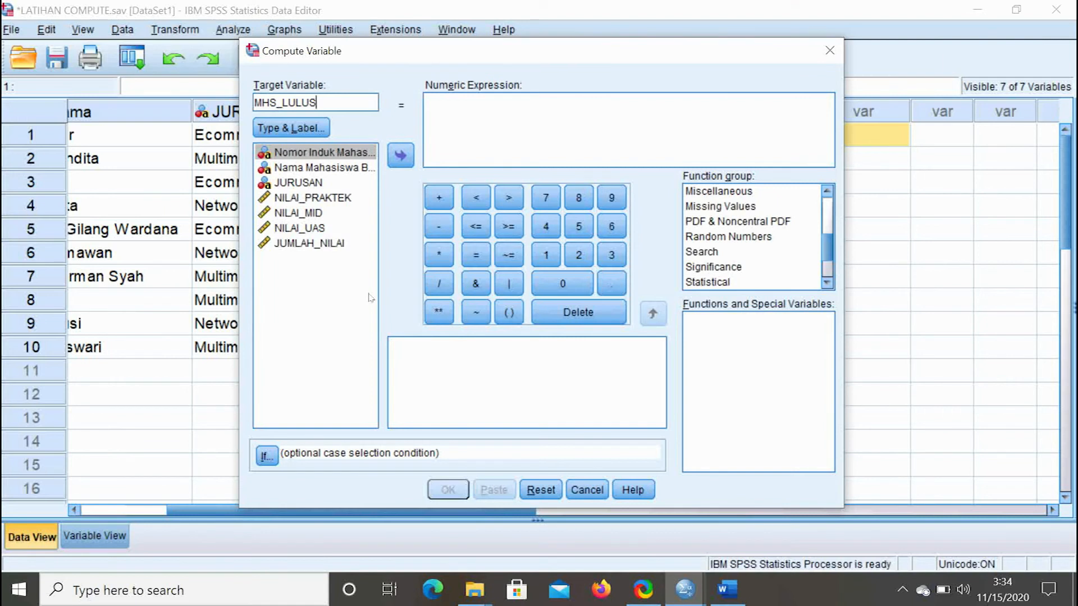
Set the type of MHS_LULUS to String with a width of 100, leaving its label empty
{"action": "left_click", "coordinate": [308, 130]}
{"action": "left_click", "coordinate": [488, 331]}
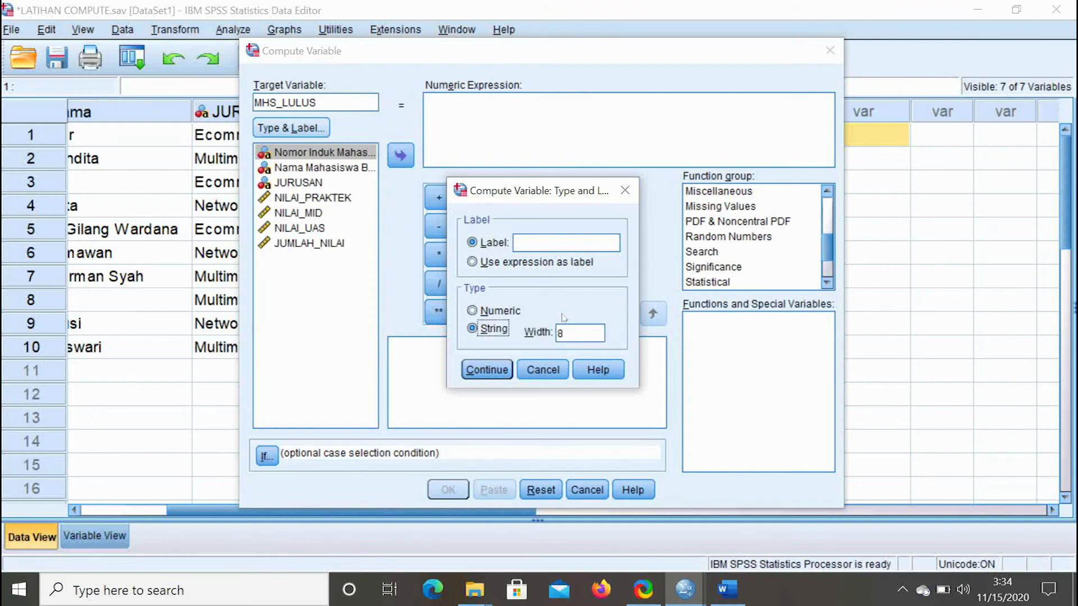
{"action": "left_click", "coordinate": [574, 332]}
{"action": "left_click_drag", "start_coordinate": [575, 333], "coordinate": [556, 333]}
{"action": "type", "text": "100"}
{"action": "left_click", "coordinate": [487, 369]}
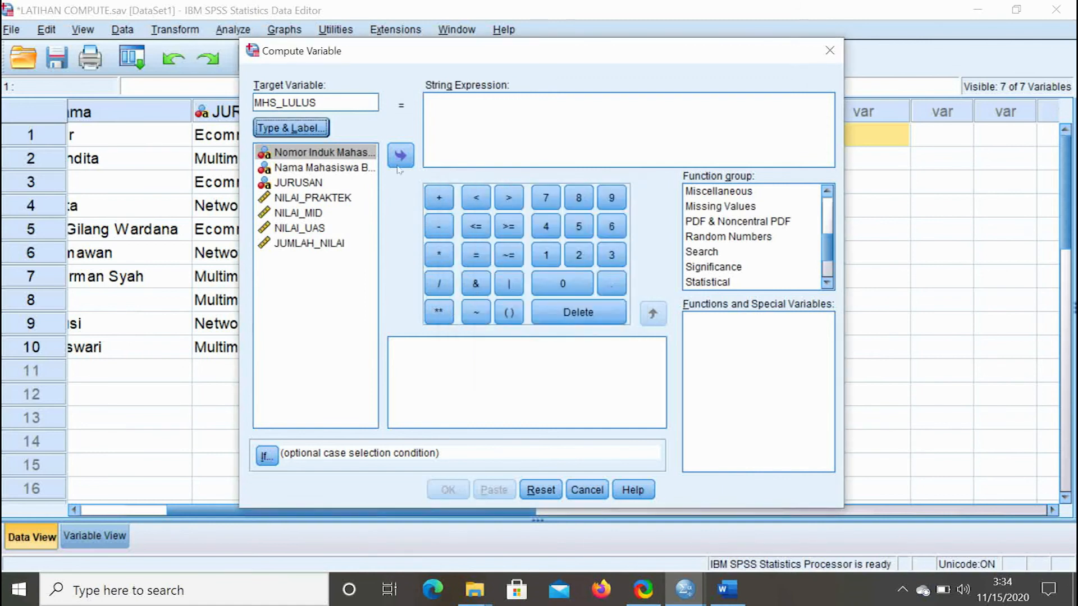
Insert the Nama variable (Nama Mahasiswa BCIT) into the string expression for MHS_LULUS
{"action": "left_click", "coordinate": [425, 100]}
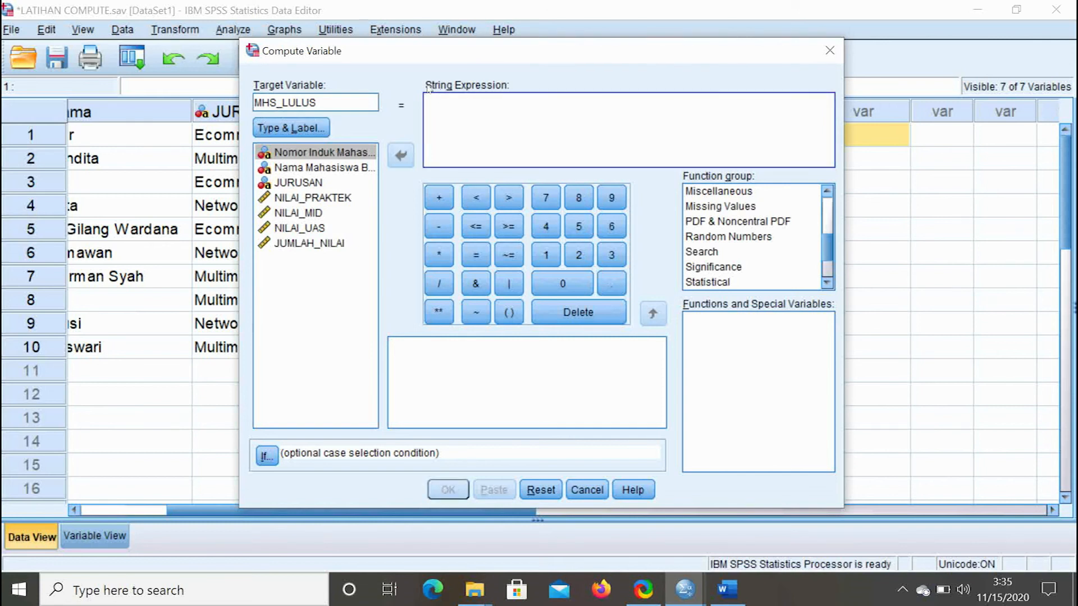
{"action": "left_click", "coordinate": [304, 168]}
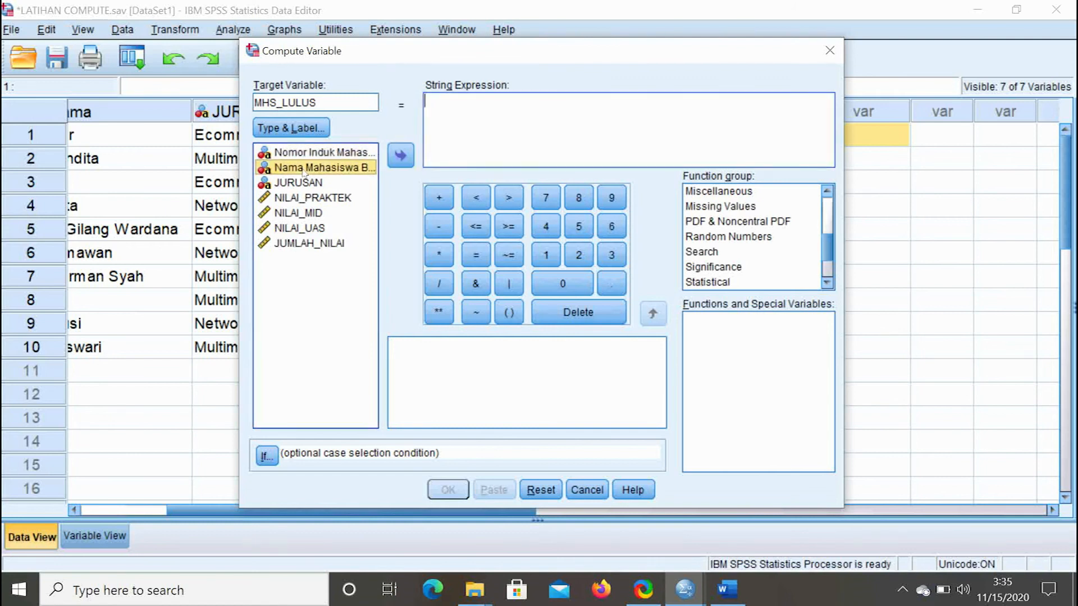
{"action": "left_click", "coordinate": [400, 155]}
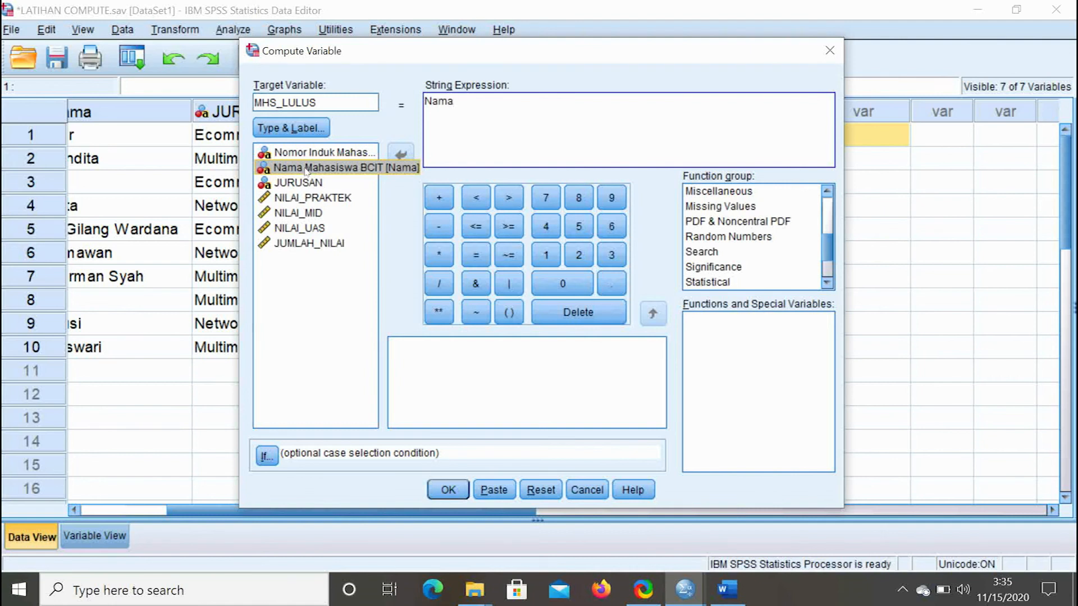
{"action": "left_click", "coordinate": [306, 170]}
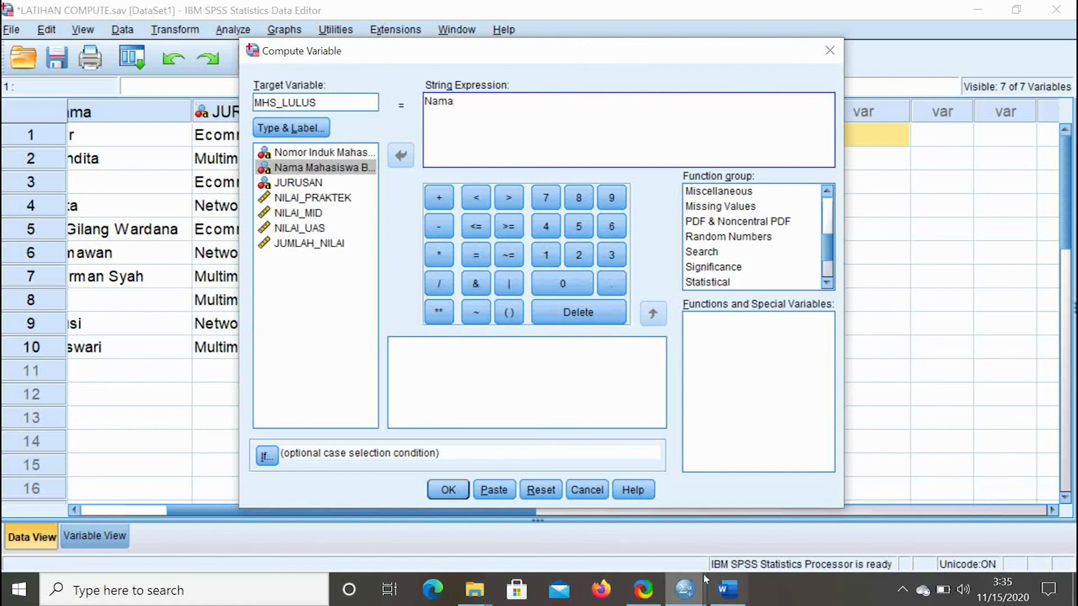
Check the Aplikasi 2 steps in Word, and back in SPSS limit the MHS_LULUS computation to cases that satisfy a condition
{"action": "left_click", "coordinate": [725, 589]}
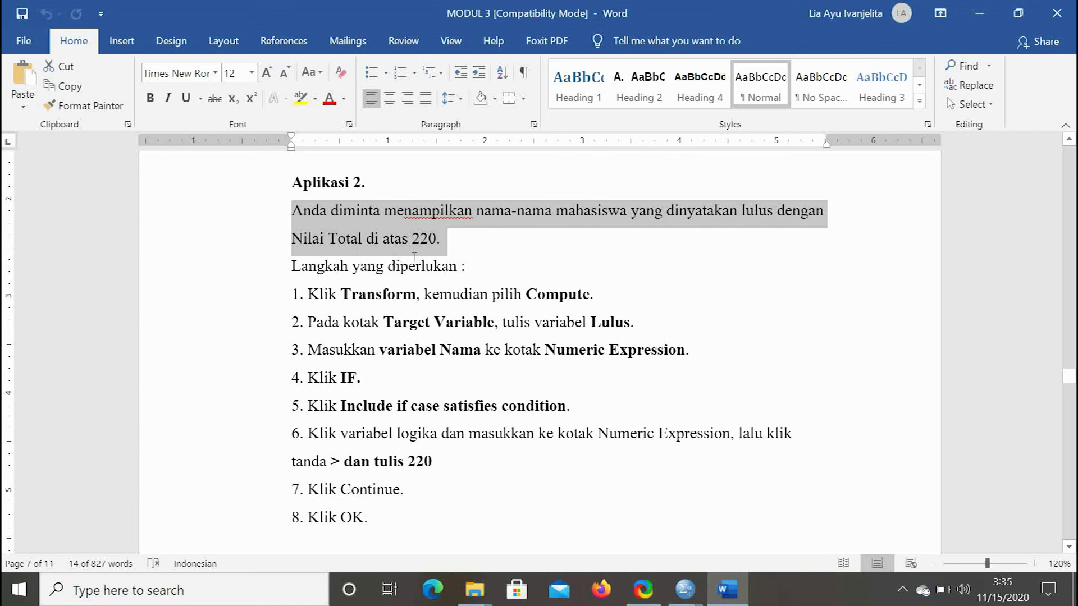
{"action": "left_click", "coordinate": [747, 596]}
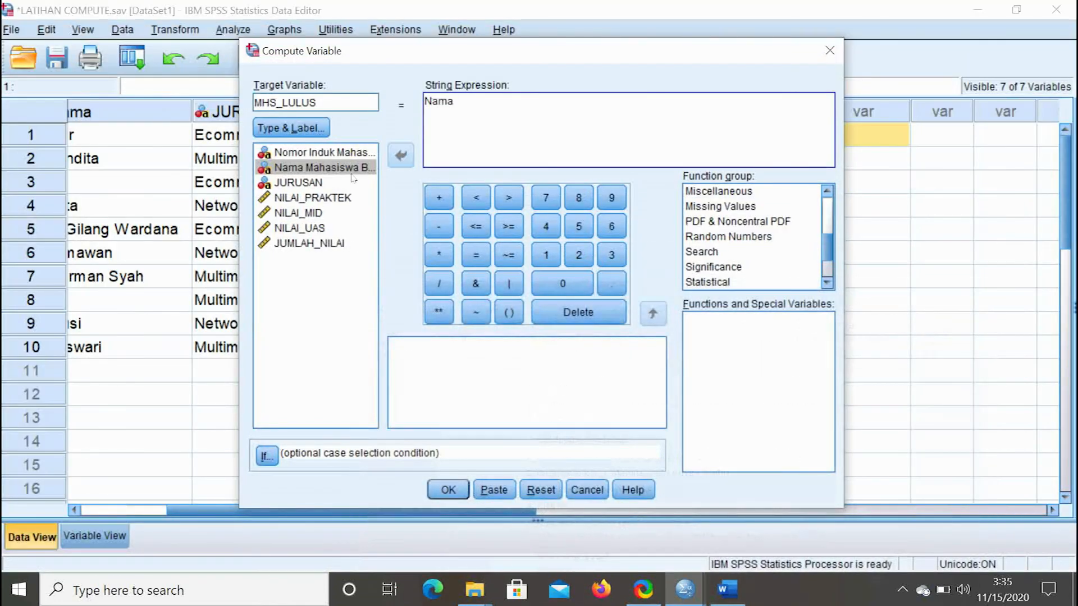
{"action": "left_click", "coordinate": [268, 454]}
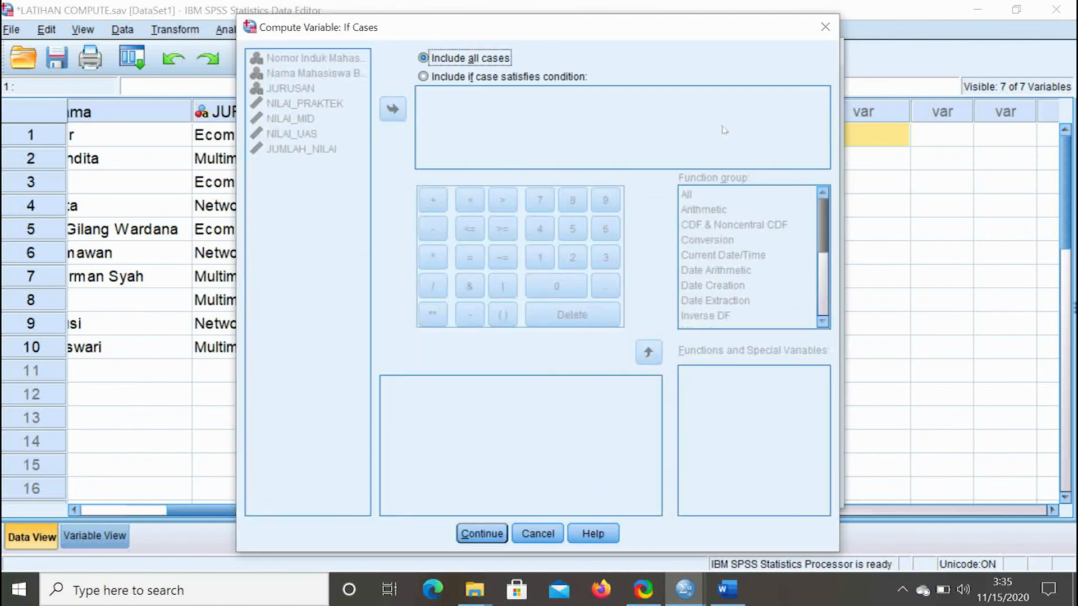
{"action": "left_click", "coordinate": [424, 77]}
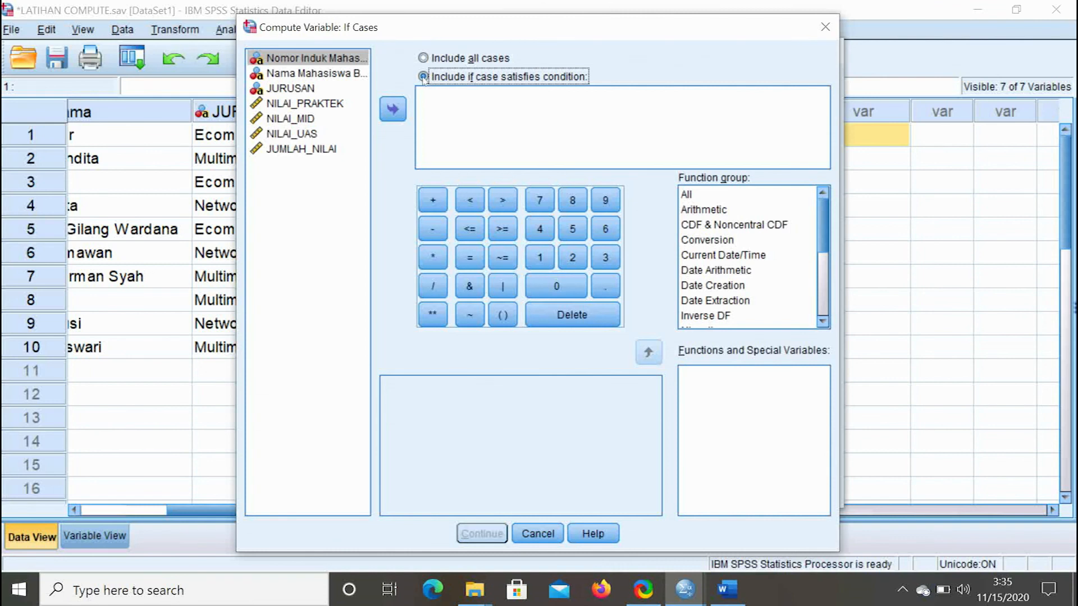
Set the case selection condition to JUMLAH_NILAI > 220 and accept it
{"action": "left_click", "coordinate": [325, 150]}
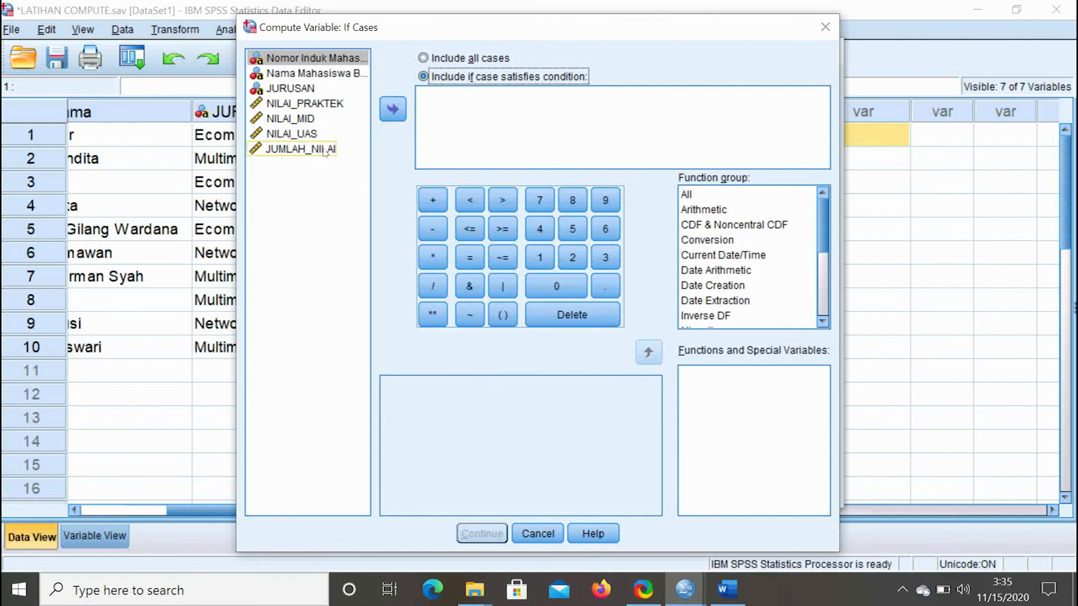
{"action": "double_click", "coordinate": [325, 151]}
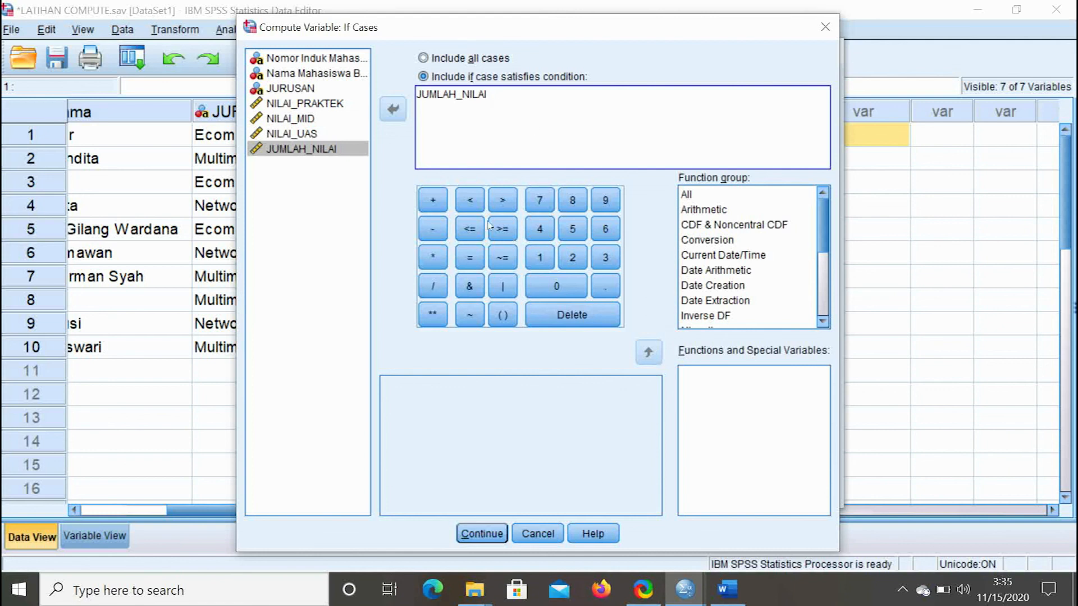
{"action": "left_click", "coordinate": [504, 203]}
{"action": "left_click", "coordinate": [572, 257]}
{"action": "left_click", "coordinate": [572, 257]}
{"action": "left_click", "coordinate": [573, 289]}
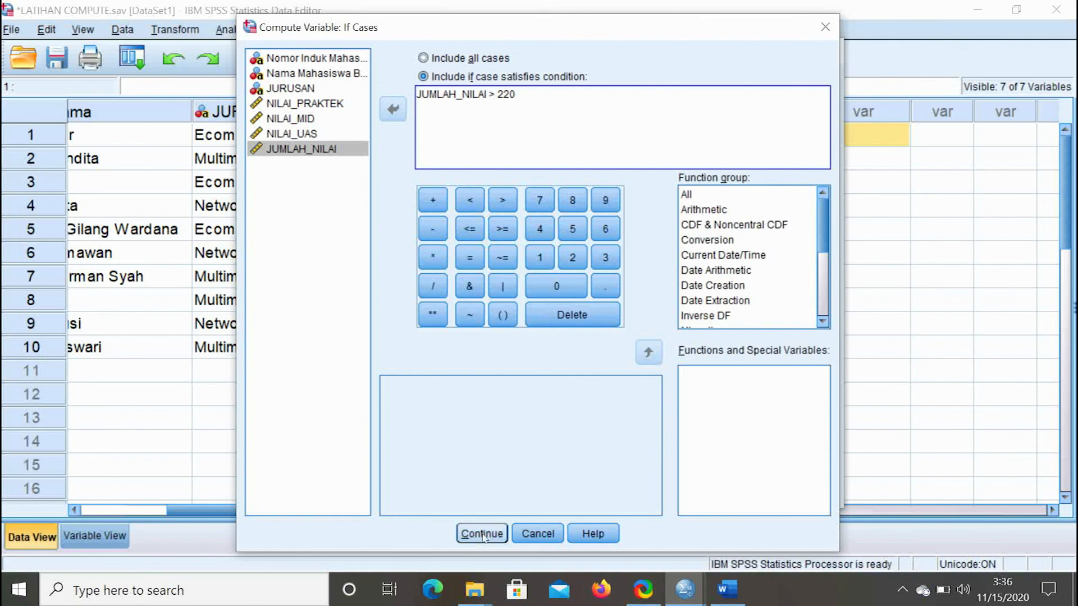
{"action": "left_click", "coordinate": [462, 532]}
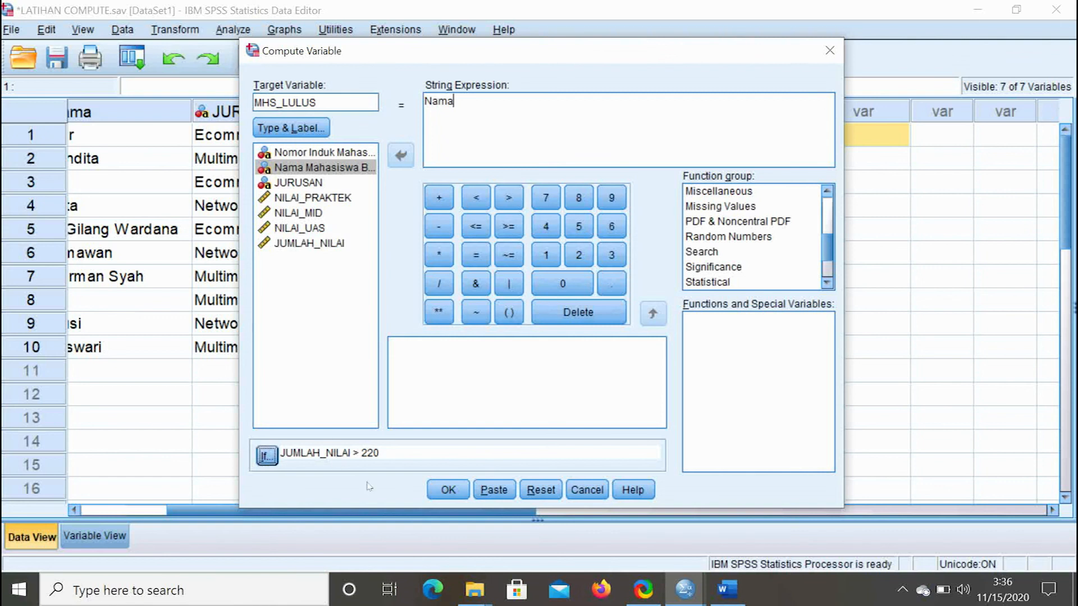
Run the conditional MHS_LULUS computation and return from the output log to the LATIHAN COMPUTE data
{"action": "left_click", "coordinate": [448, 491]}
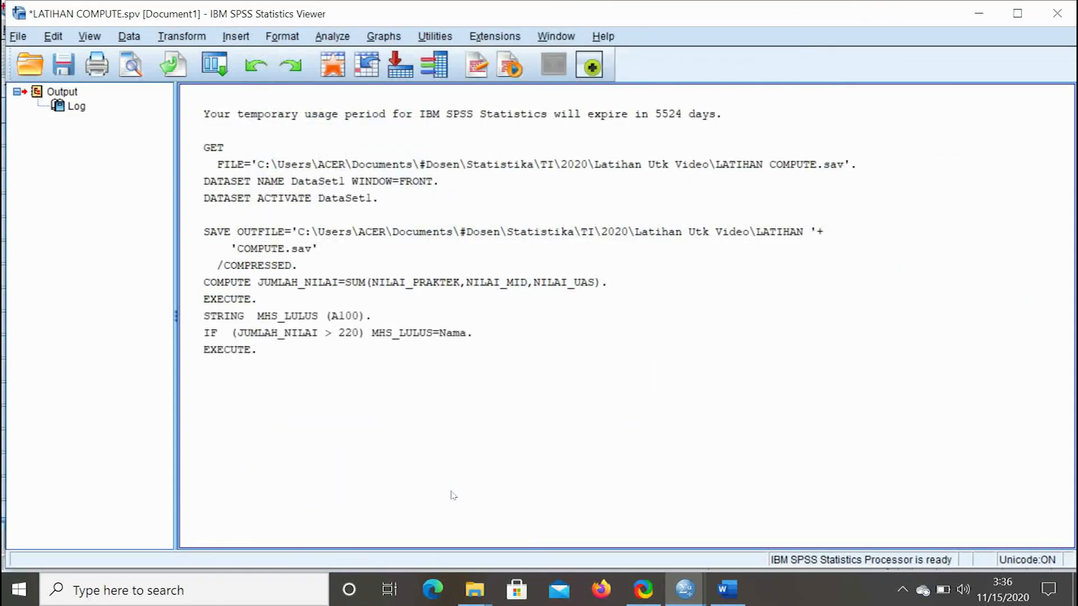
{"action": "left_click", "coordinate": [223, 353]}
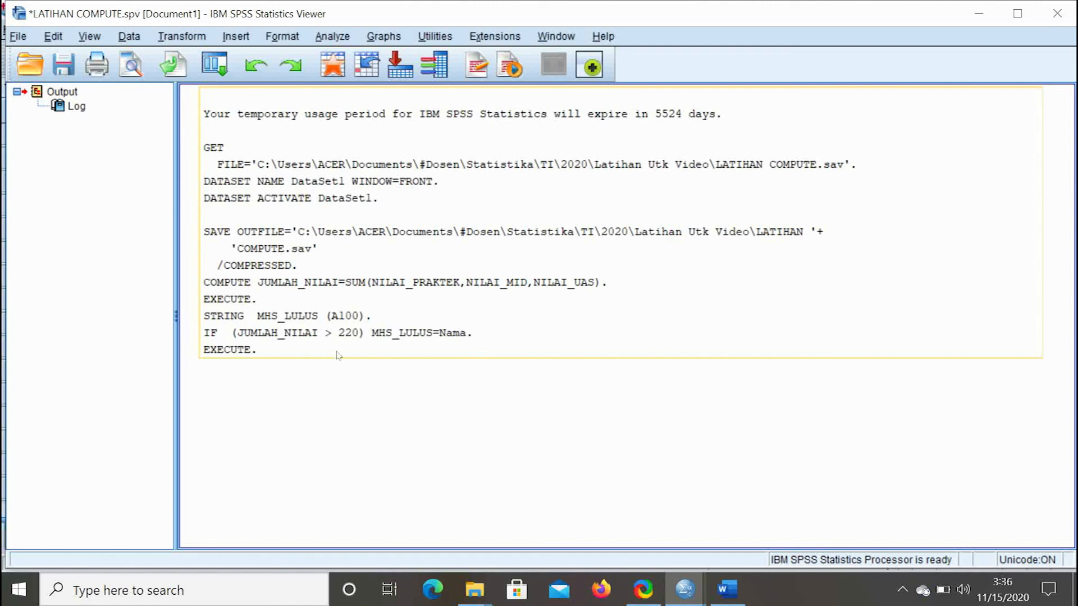
{"action": "left_click", "coordinate": [684, 589]}
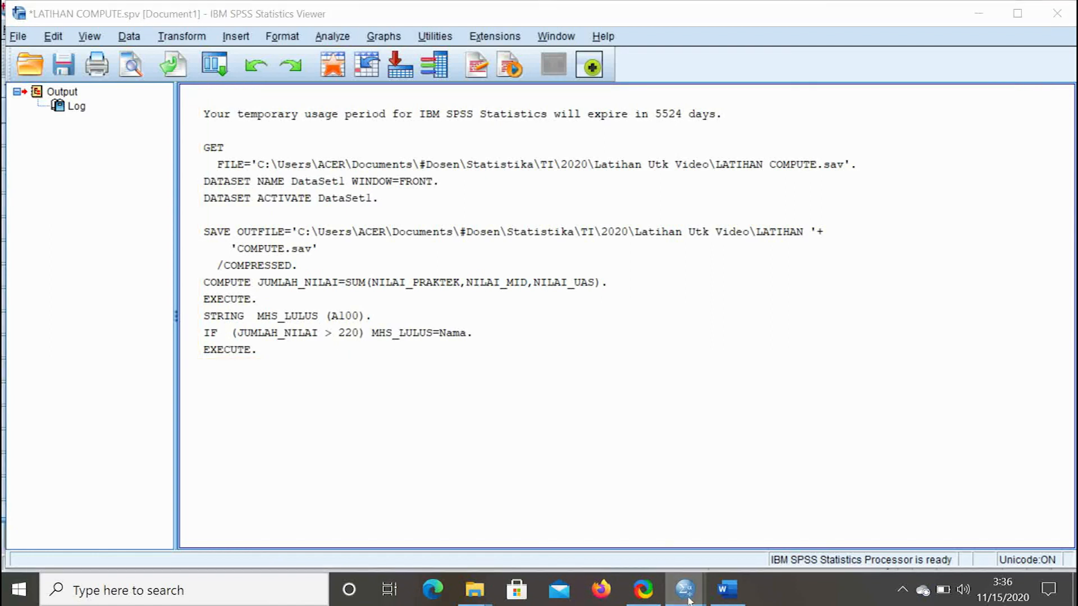
{"action": "left_click", "coordinate": [771, 515]}
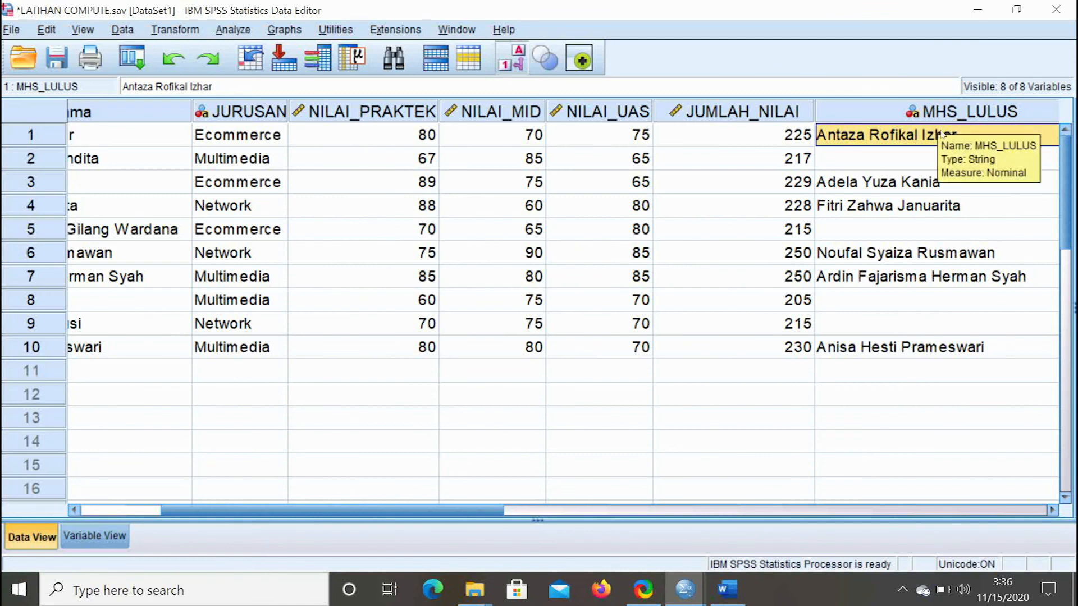
Examine the student names listed in MHS_LULUS and compare them with the totals in the JUMLAH_NILAI column
{"action": "left_click", "coordinate": [948, 181]}
{"action": "left_click", "coordinate": [946, 209]}
{"action": "left_click", "coordinate": [926, 253]}
{"action": "left_click", "coordinate": [909, 276]}
{"action": "left_click", "coordinate": [887, 343]}
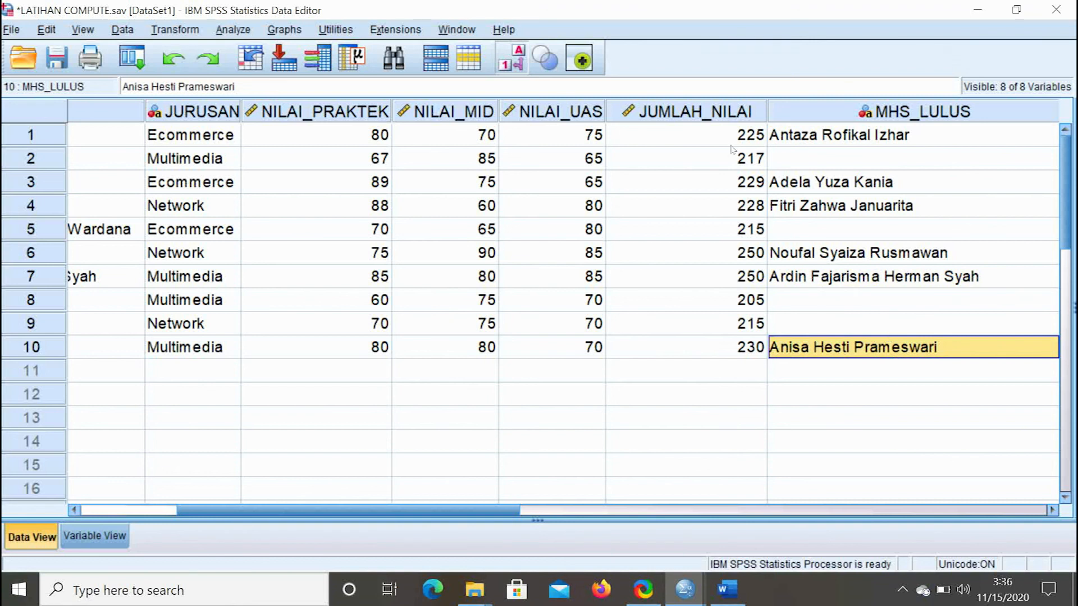
{"action": "left_click", "coordinate": [730, 119]}
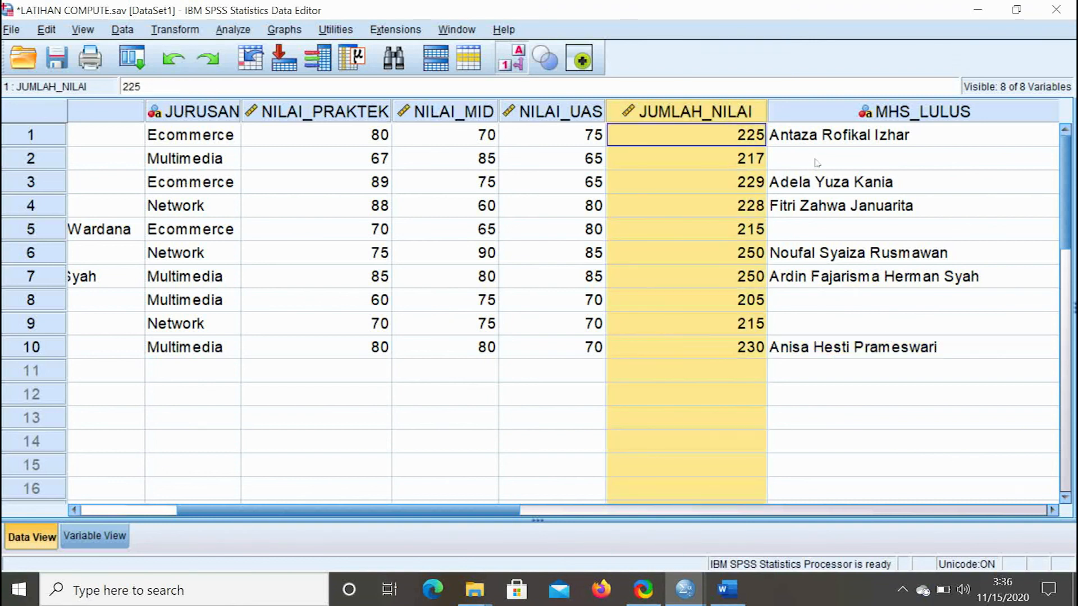
{"action": "left_click", "coordinate": [824, 140]}
{"action": "left_click", "coordinate": [823, 182]}
{"action": "left_click", "coordinate": [823, 205]}
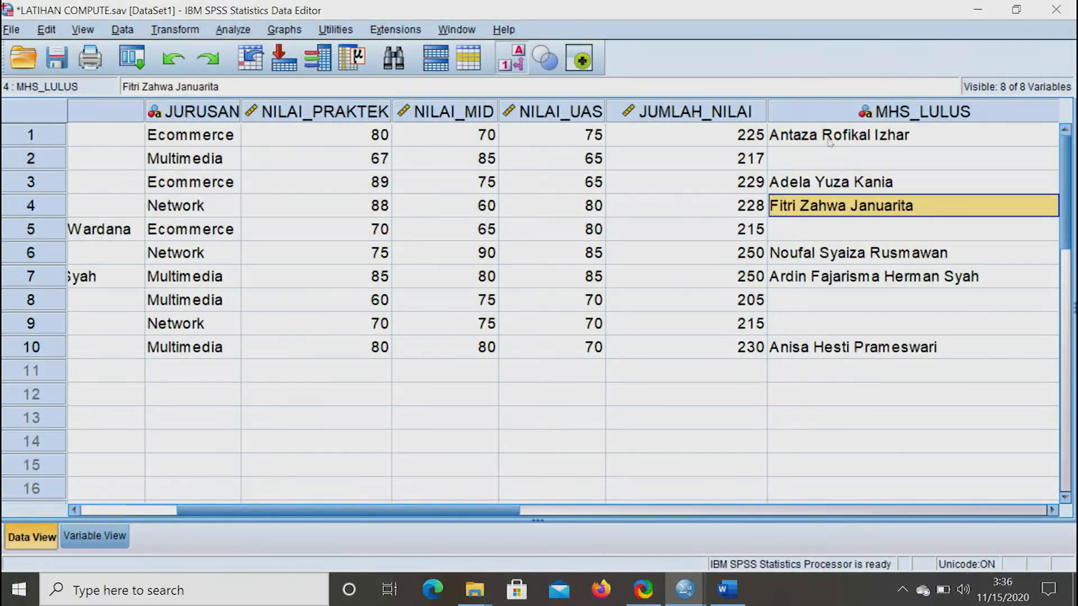
{"action": "left_click", "coordinate": [824, 135]}
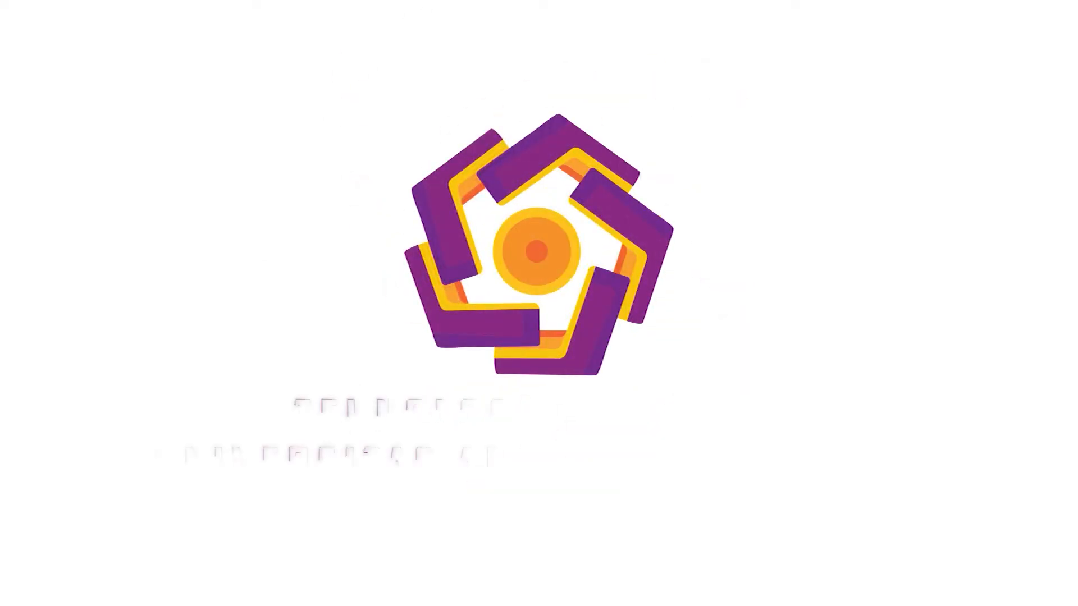